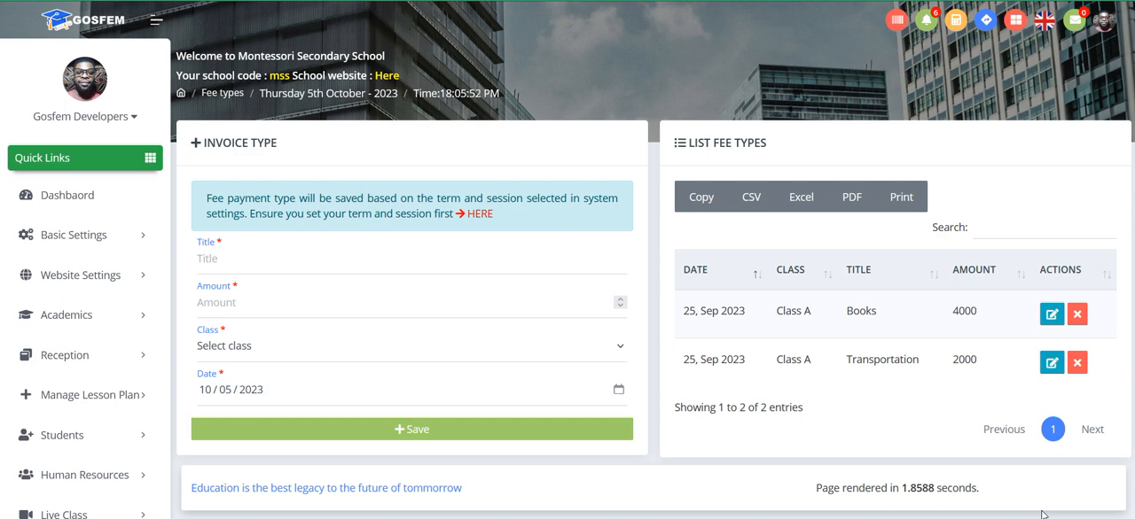
Step: Open the system settings linked from the invoice type notice and check the running session and current term
scroll(524, 394, "down", 2)
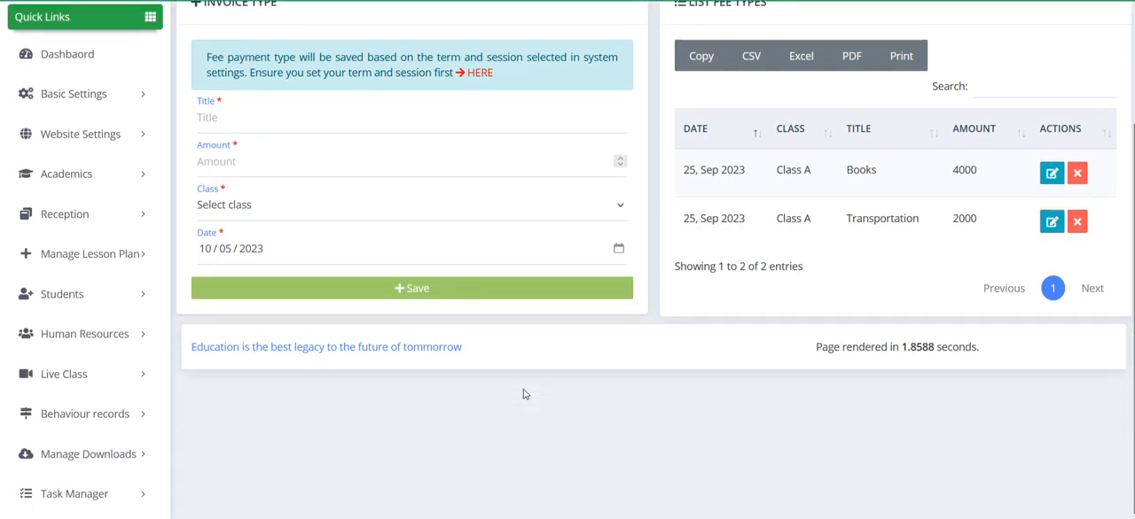
scroll(94, 470, "down", 5)
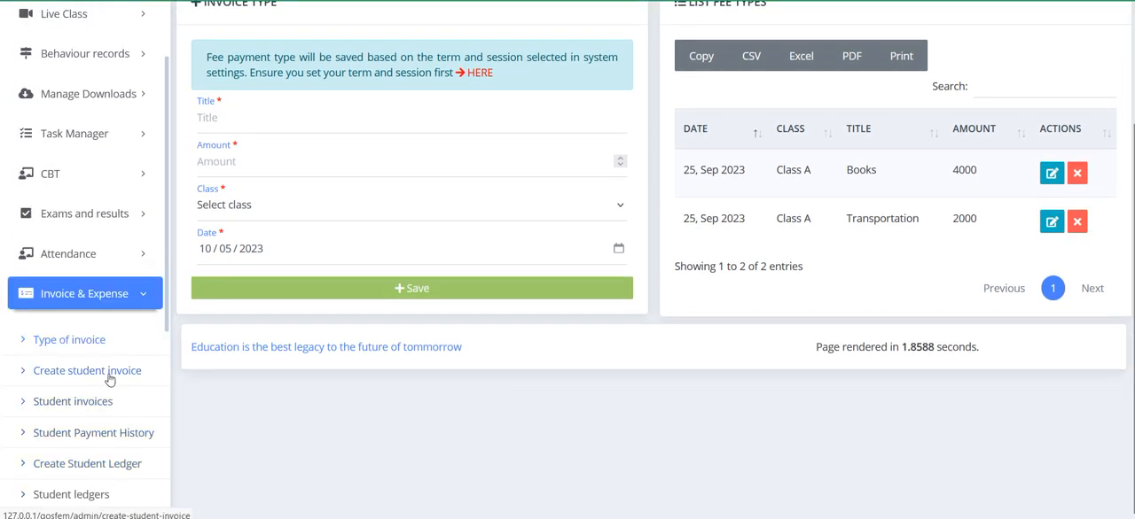
scroll(335, 194, "up", 2)
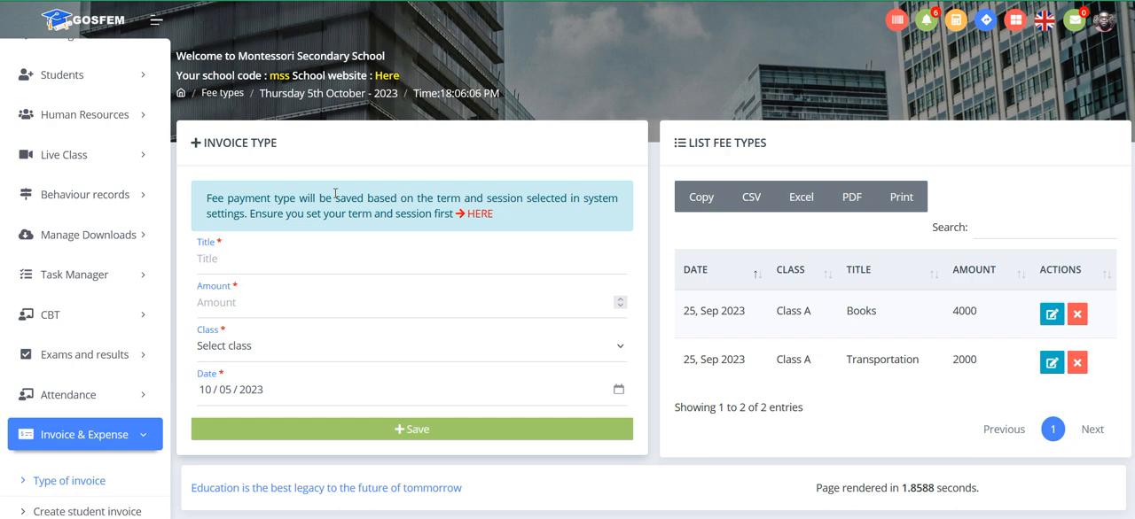
left_click(482, 220)
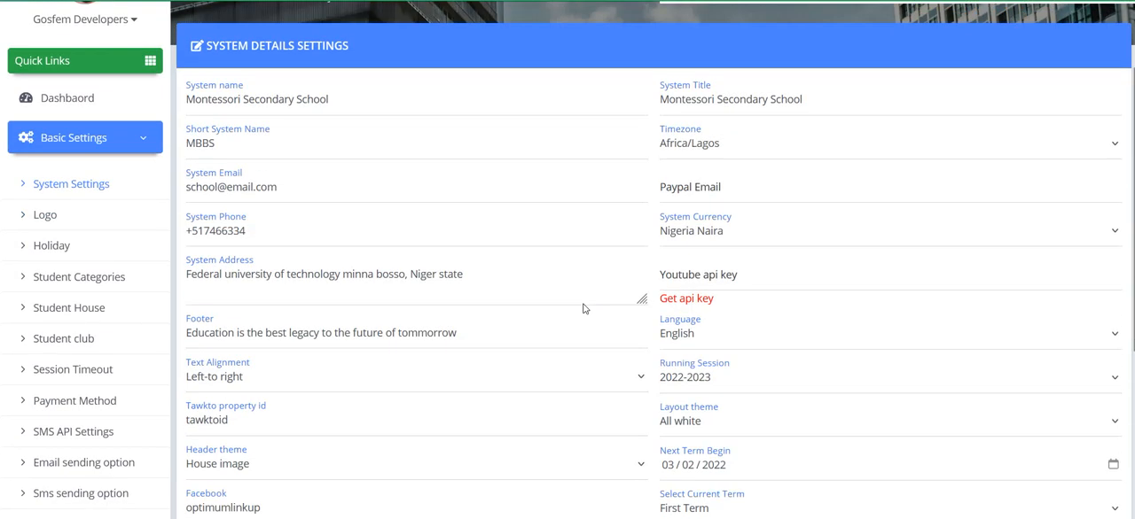
scroll(585, 305, "down", 3)
left_click(709, 168)
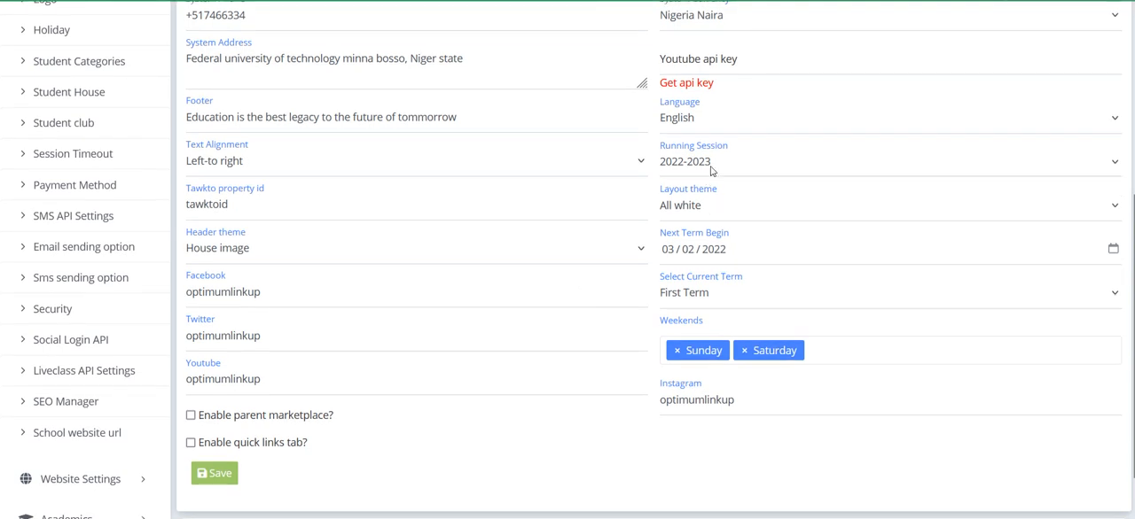
left_click(711, 170)
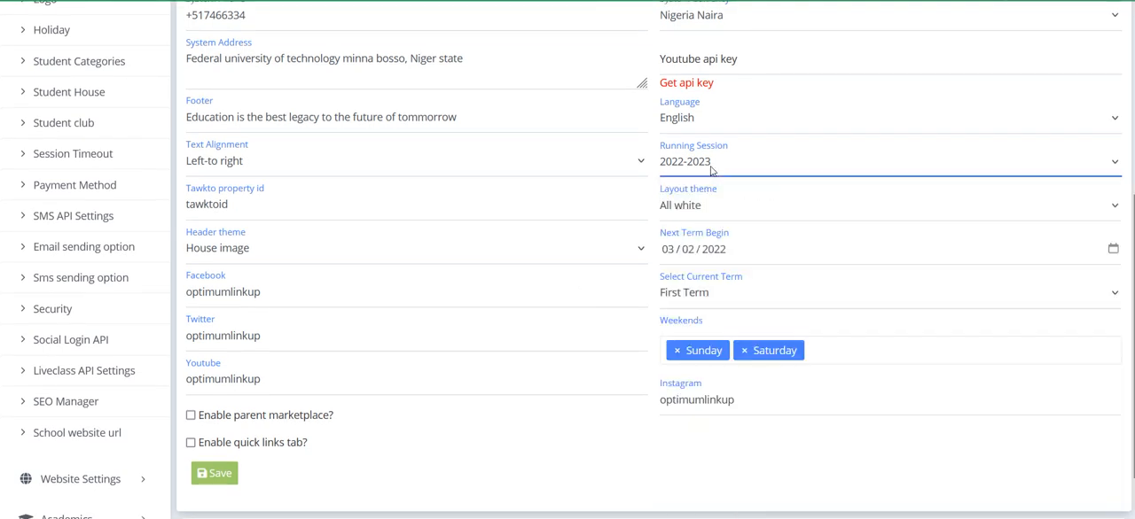
left_click(714, 299)
left_click(715, 300)
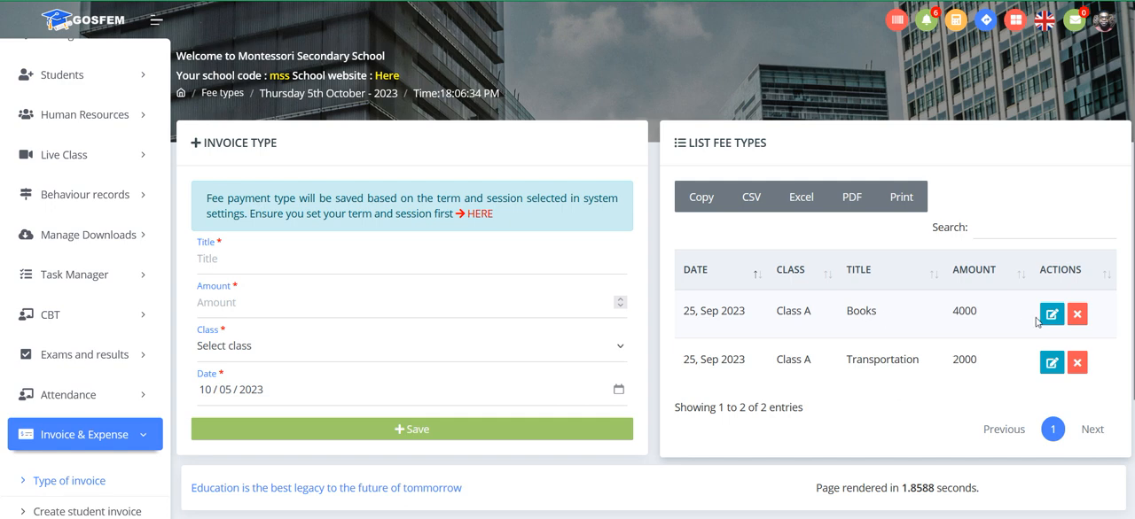
Step: Review the class and title of the Books and Transportation entries in the fee types list
double_click(870, 312)
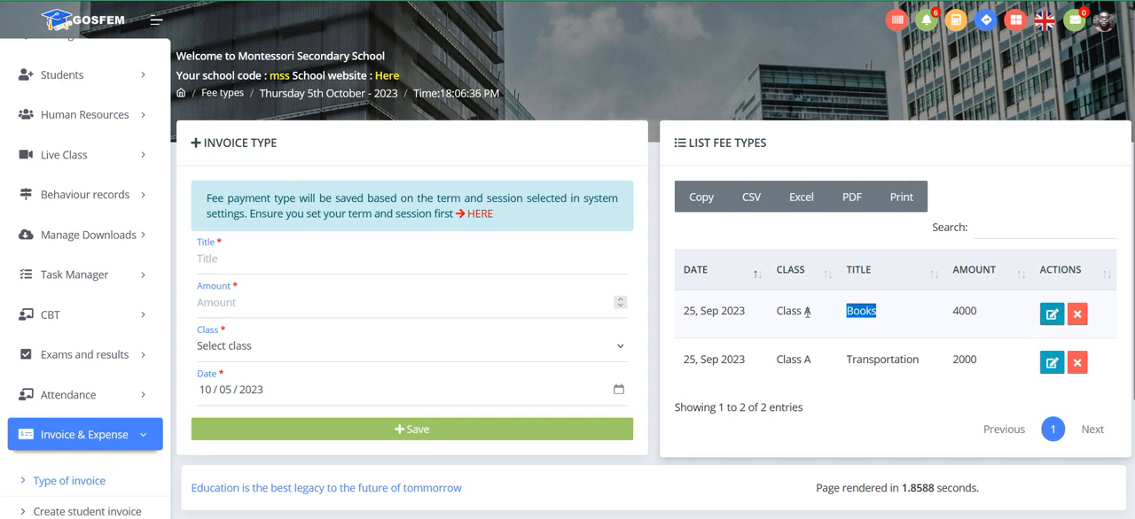
double_click(808, 312)
double_click(856, 311)
double_click(792, 360)
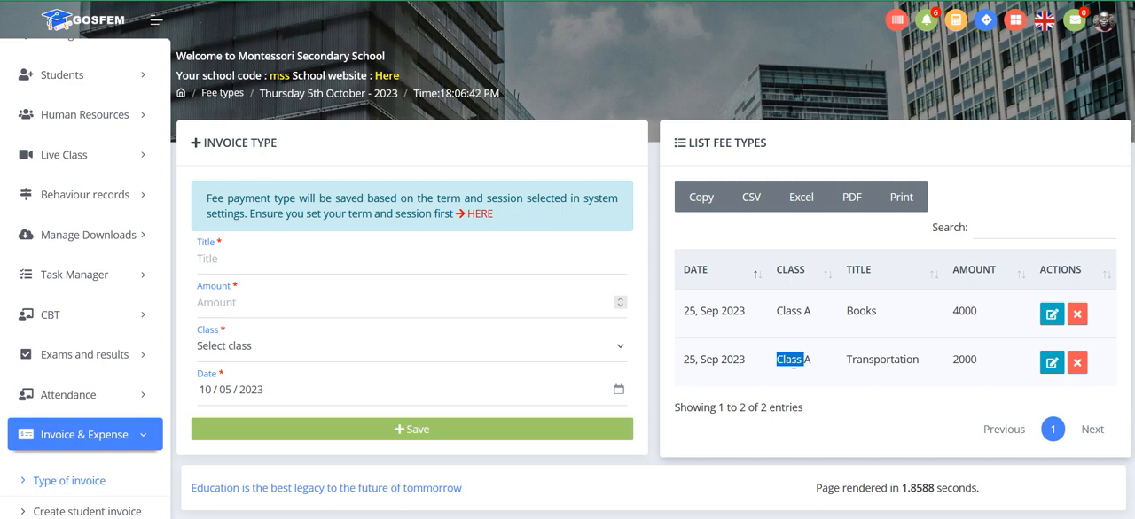
double_click(806, 359)
double_click(883, 360)
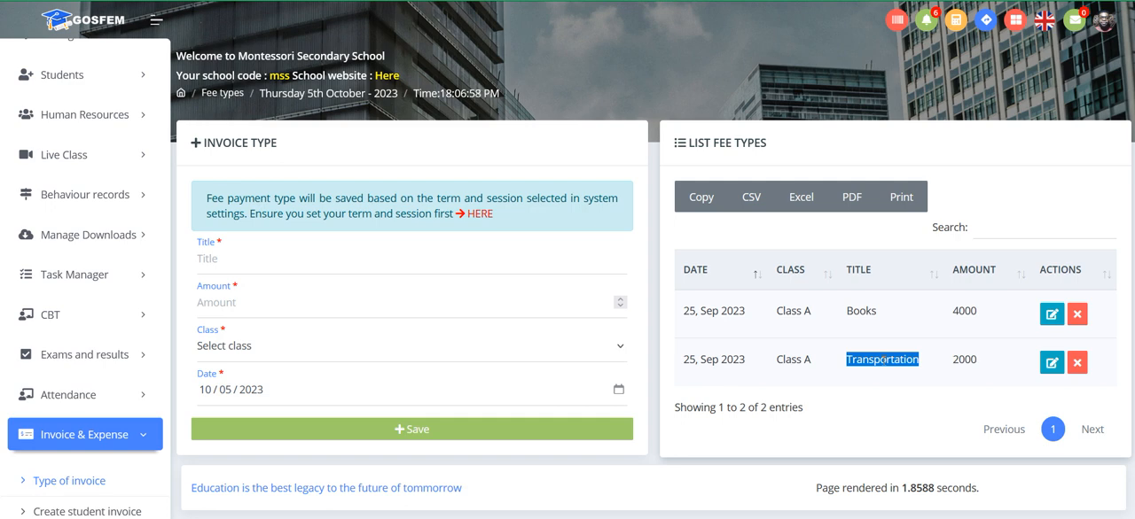
Step: Open the student invoice creation page and choose Class A for the single-student invoice
scroll(92, 443, "down", 1)
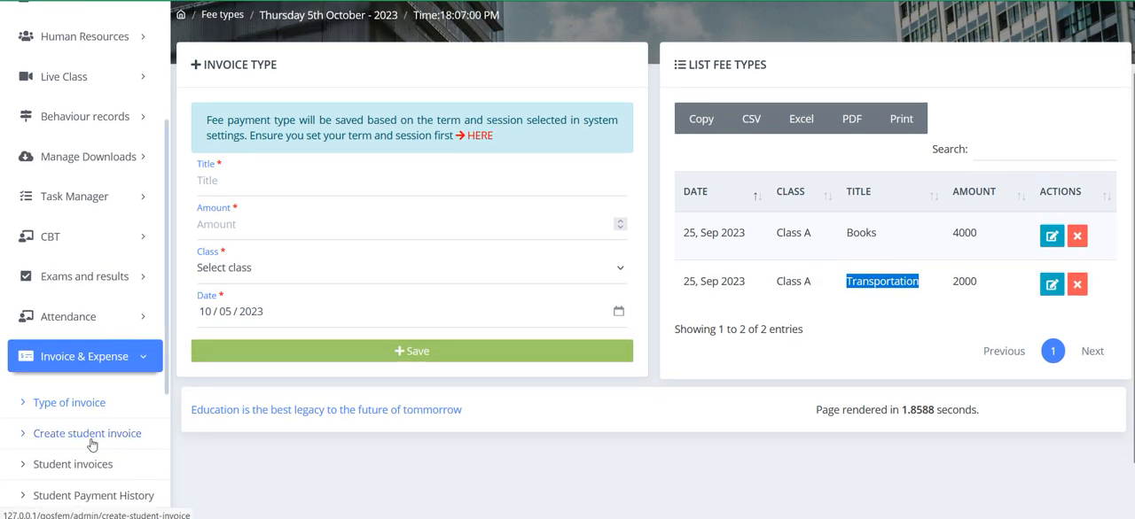
left_click(92, 443)
scroll(441, 310, "down", 1)
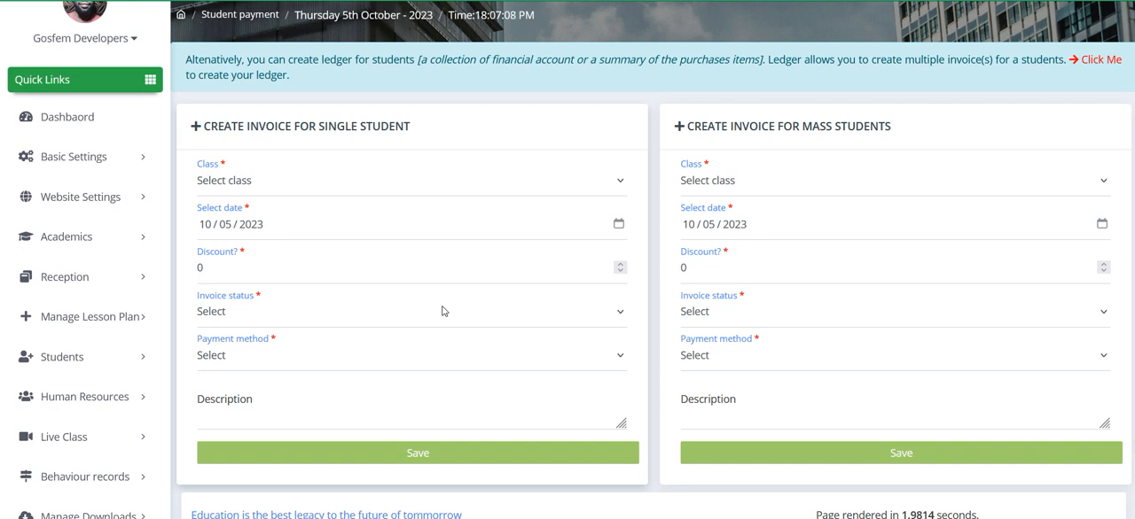
double_click(347, 126)
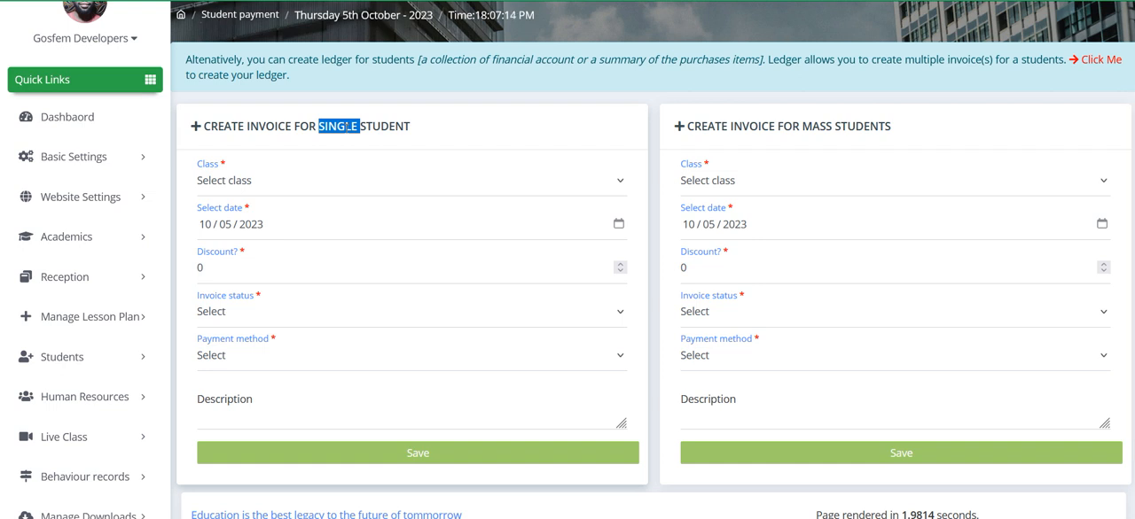
double_click(790, 126)
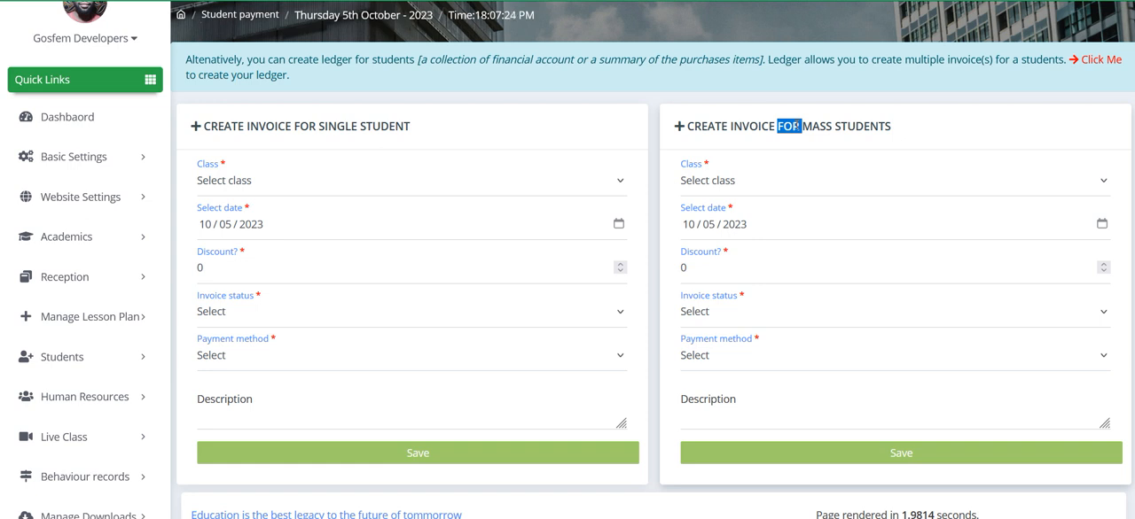
double_click(337, 124)
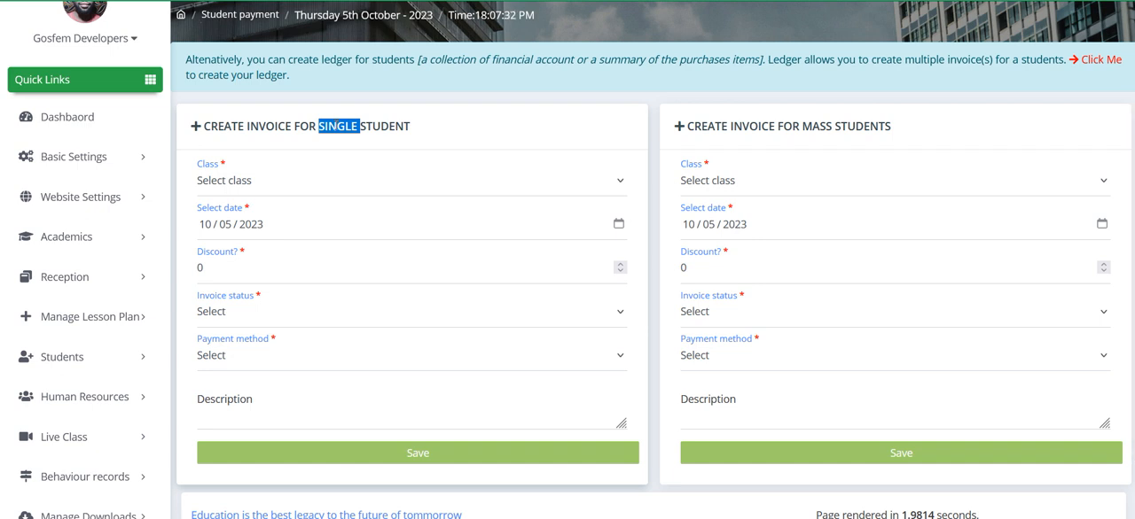
left_click(299, 182)
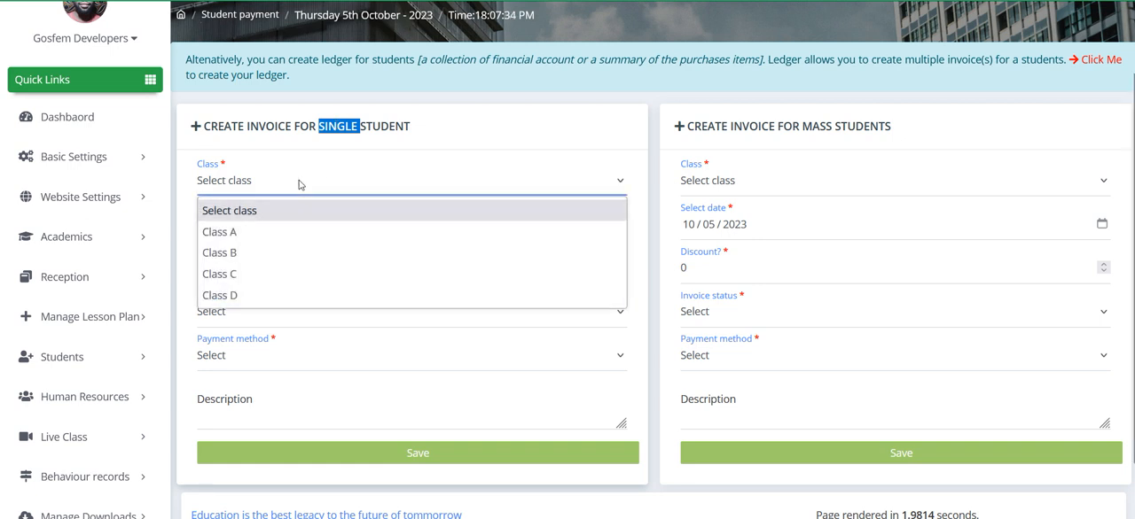
left_click(233, 231)
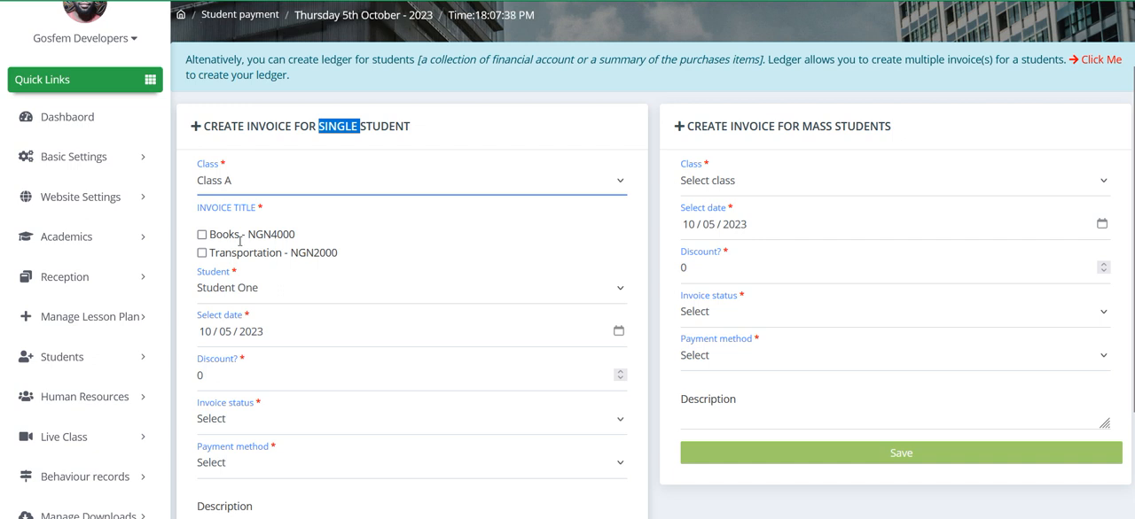
Step: Return to the invoice types page and check which class each listed fee type belongs to
scroll(61, 454, "down", 5)
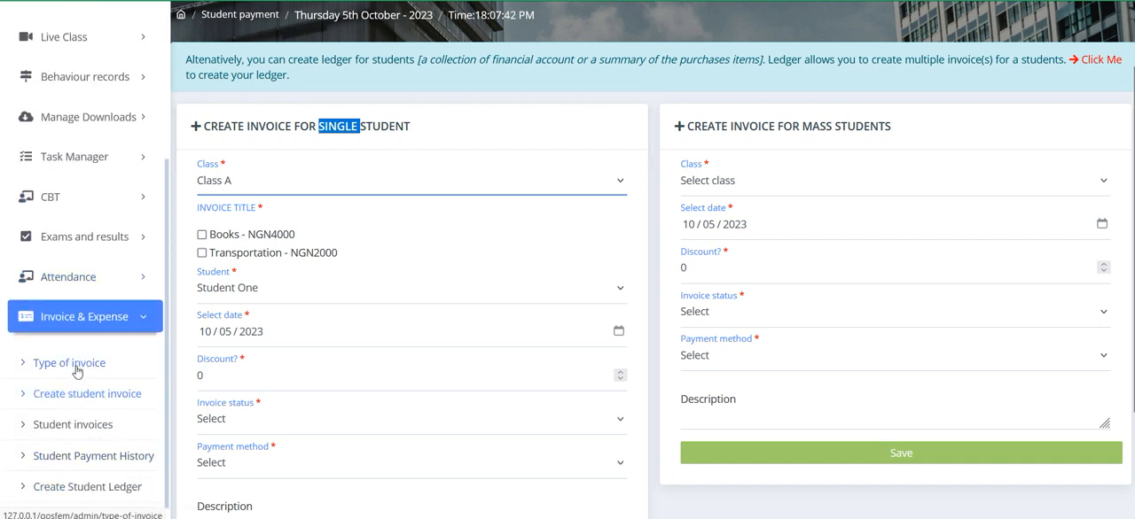
left_click(77, 372)
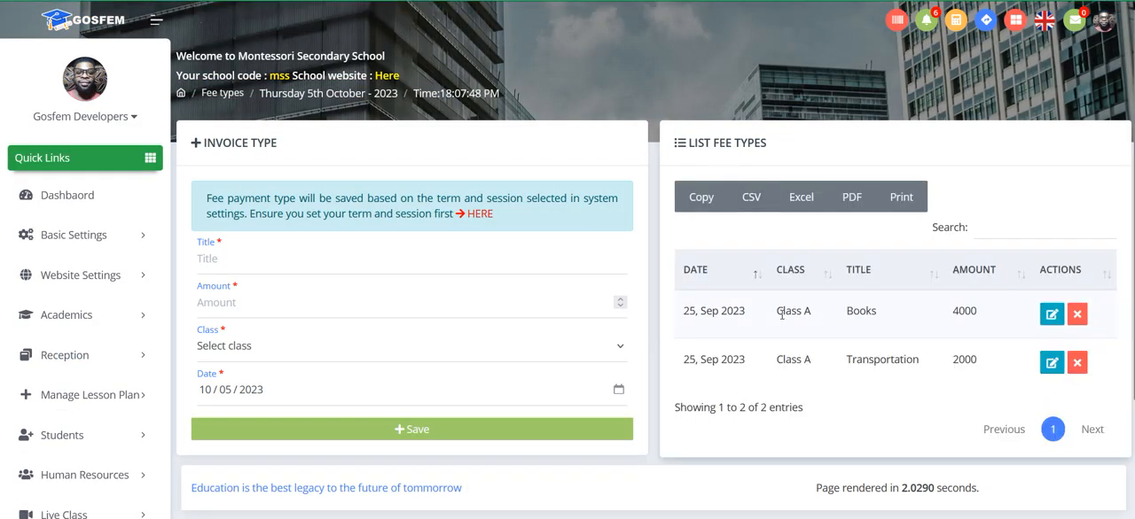
double_click(784, 311)
left_click(800, 361)
scroll(800, 363, "down", 2)
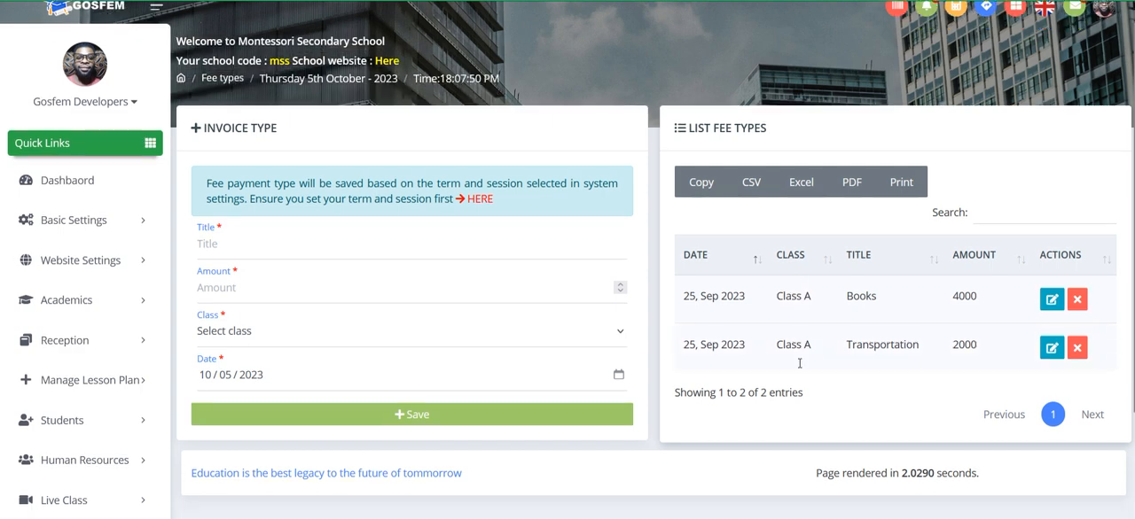
scroll(162, 396, "down", 2)
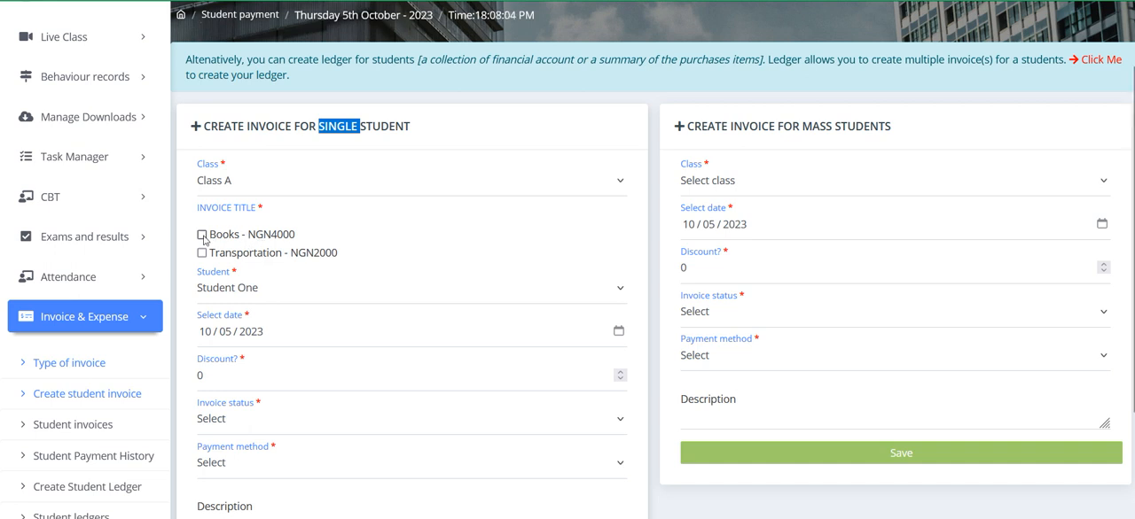
Step: Examine the class and student choices offered in the single-student invoice form, keeping Class A selected
left_click(232, 187)
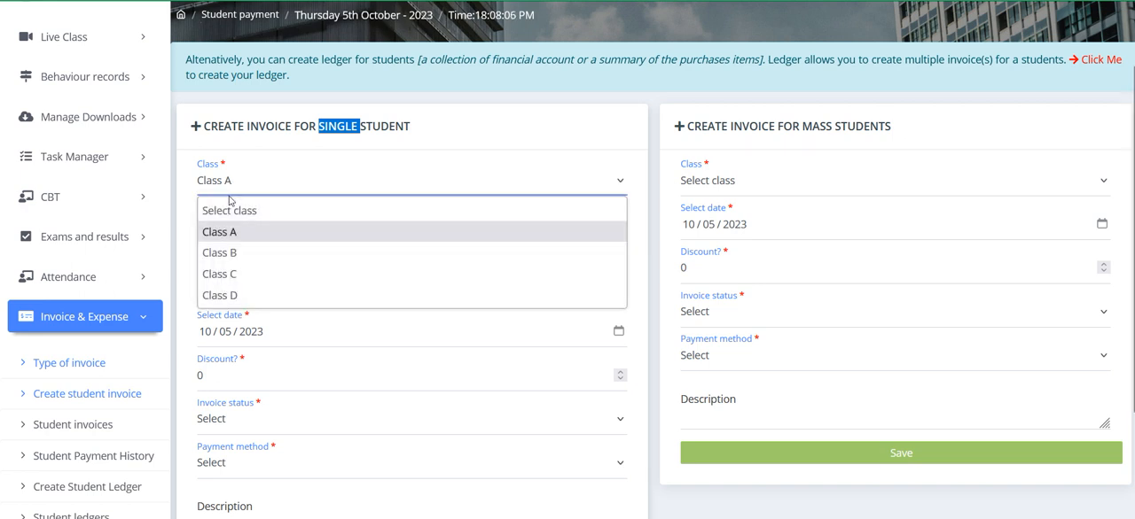
left_click(234, 188)
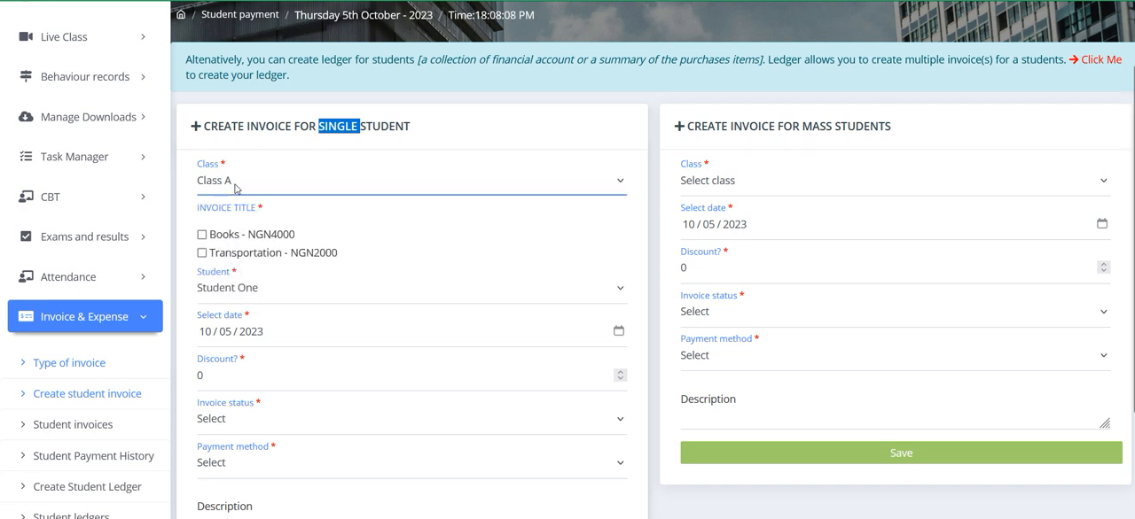
left_click(235, 188)
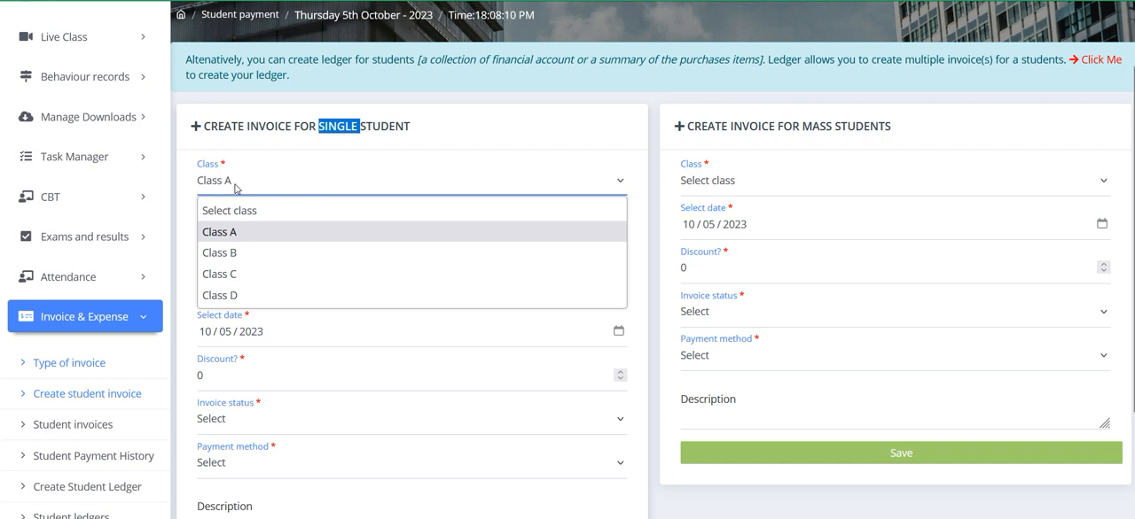
left_click(235, 188)
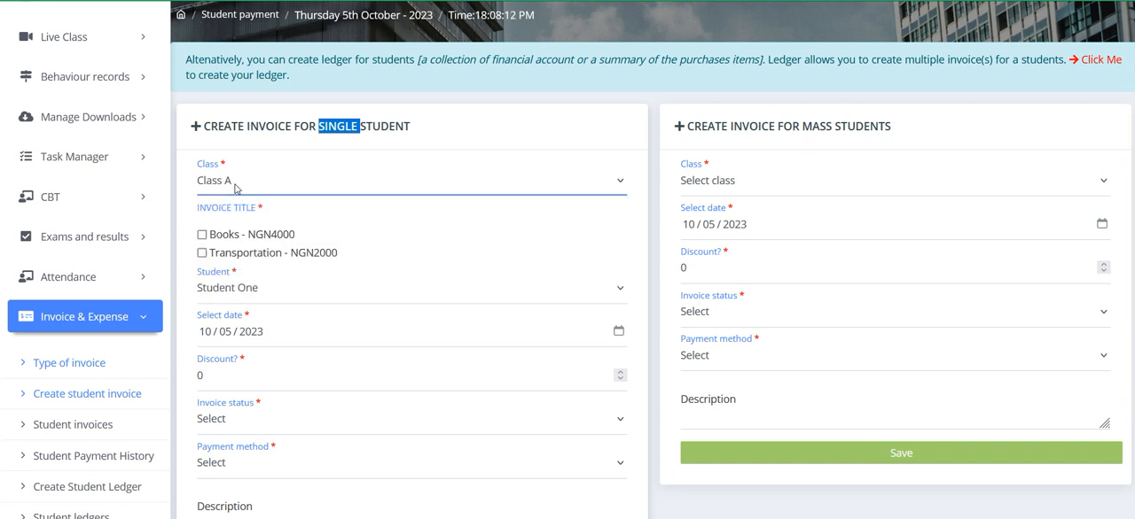
left_click(229, 288)
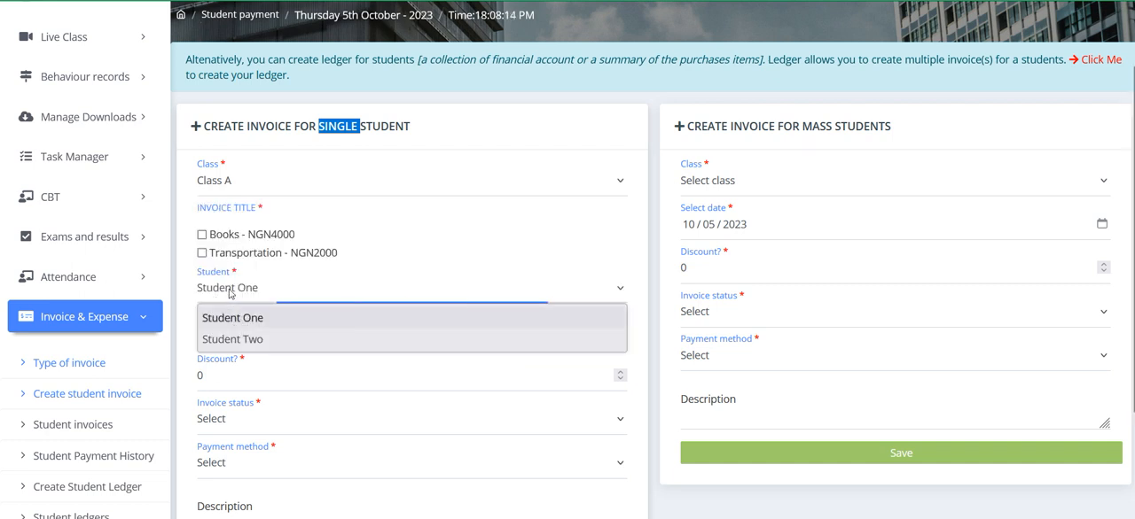
left_click(230, 287)
left_click(242, 185)
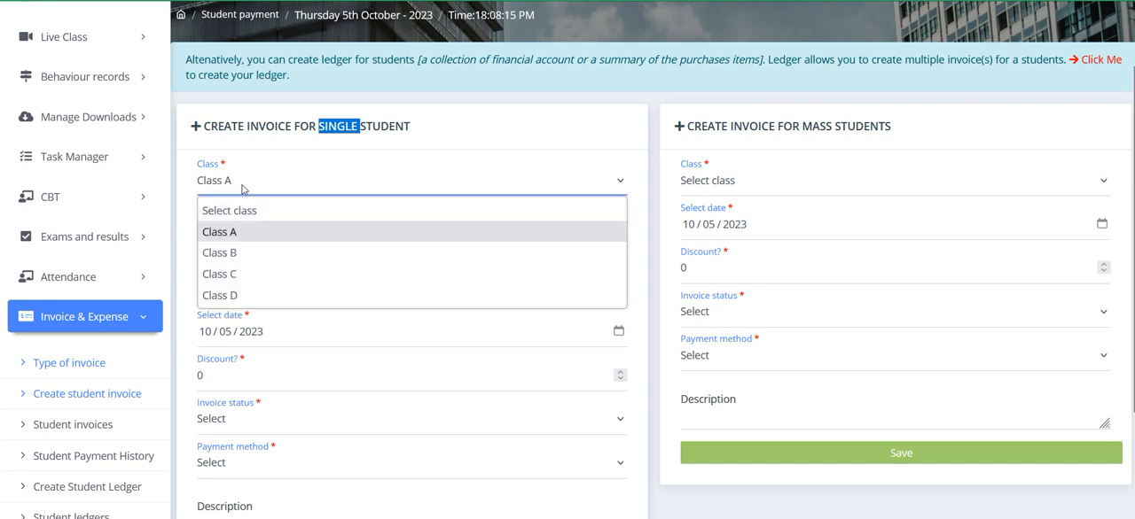
left_click(189, 238)
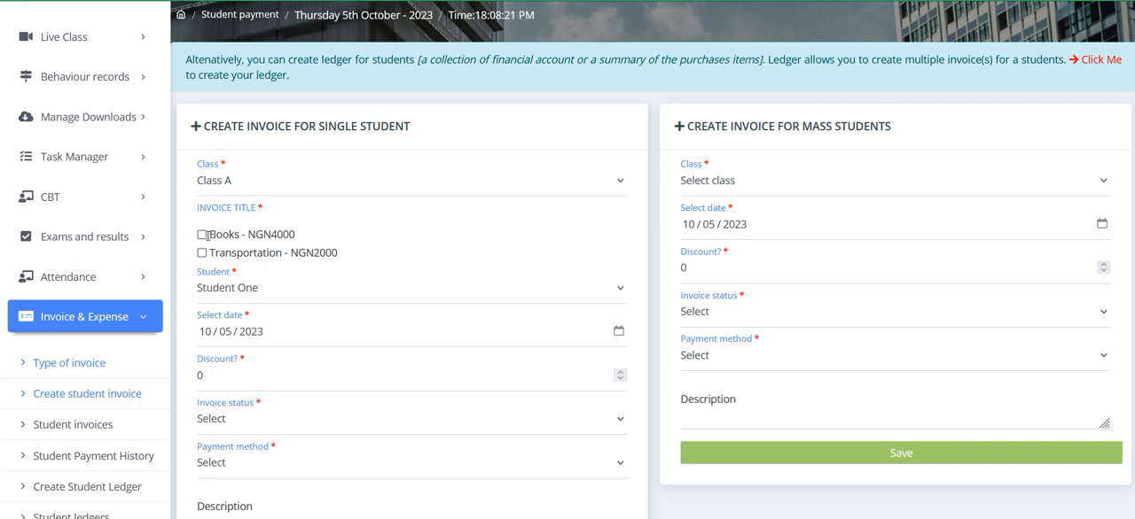
left_click(235, 191)
left_click(180, 214)
left_click(225, 188)
left_click(229, 235)
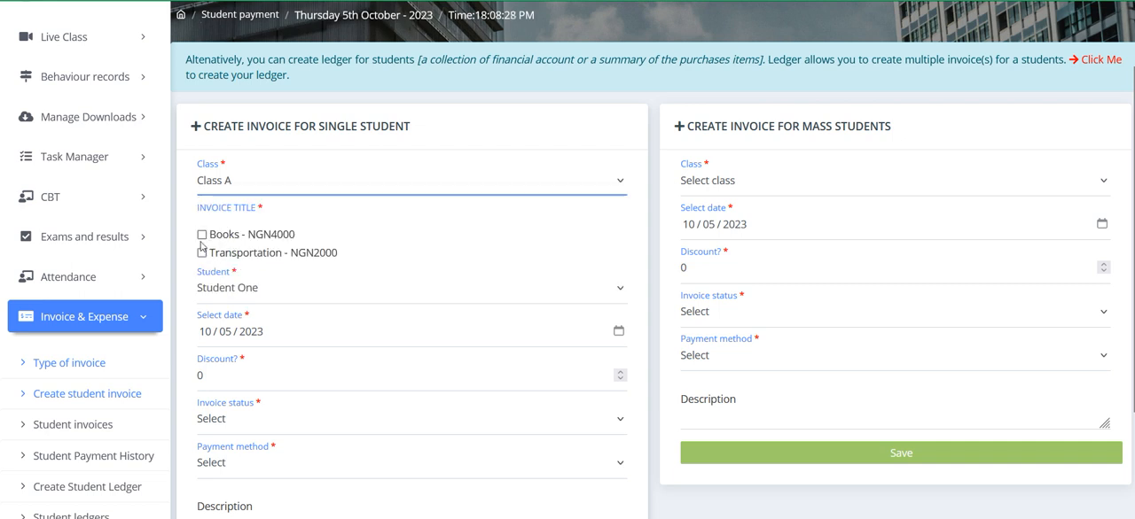
Step: Set the mass-student invoice to Class A, include all students, and tick the Transportation and Books invoice titles
left_click_drag(695, 127, 945, 124)
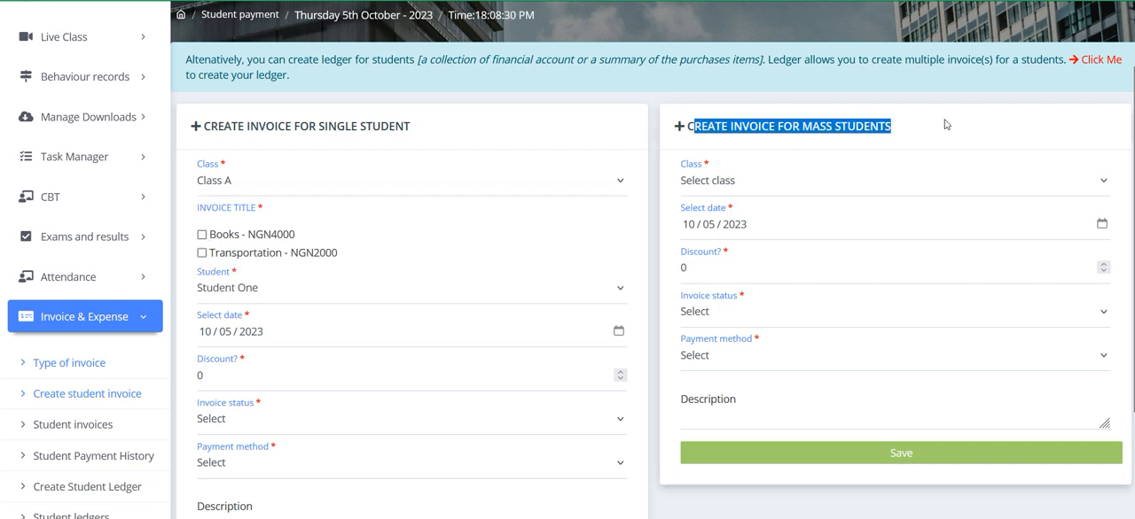
left_click(763, 184)
left_click(727, 231)
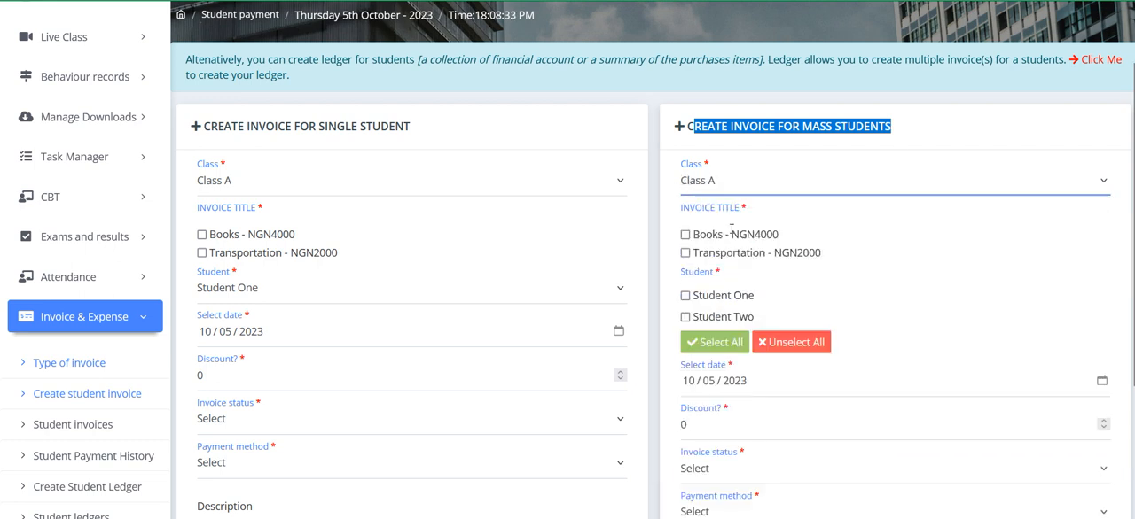
left_click(718, 343)
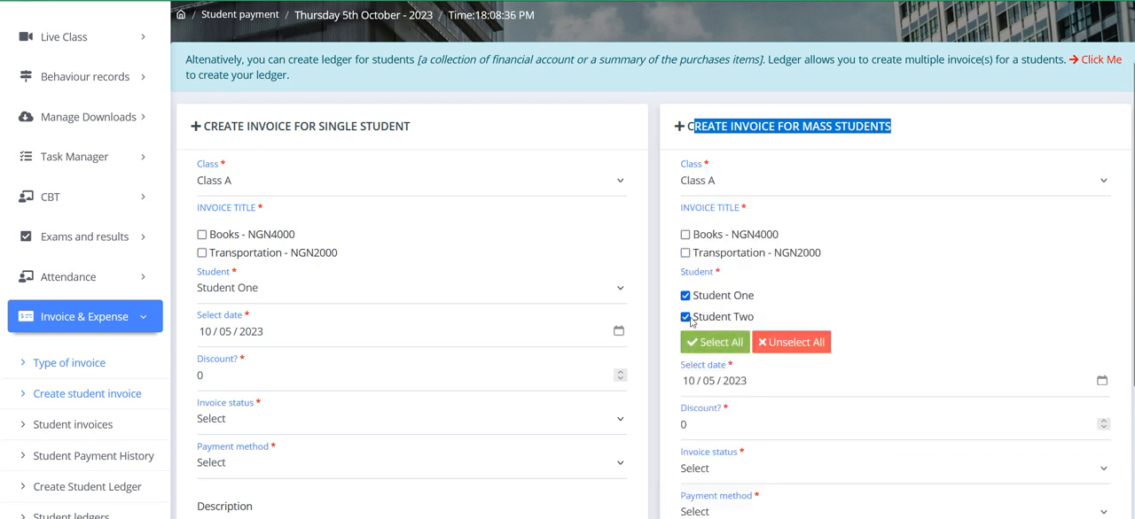
left_click(686, 254)
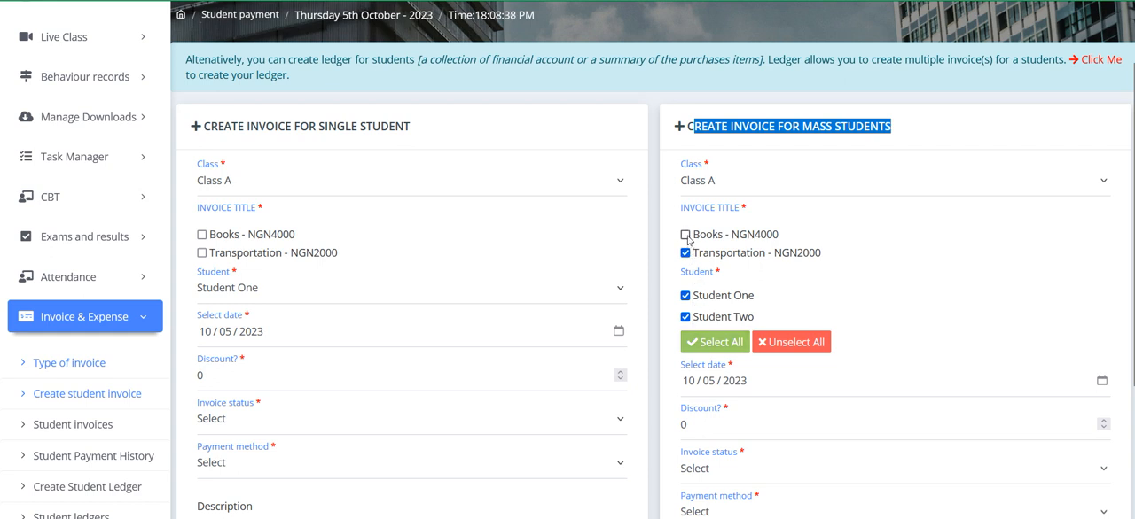
left_click(686, 235)
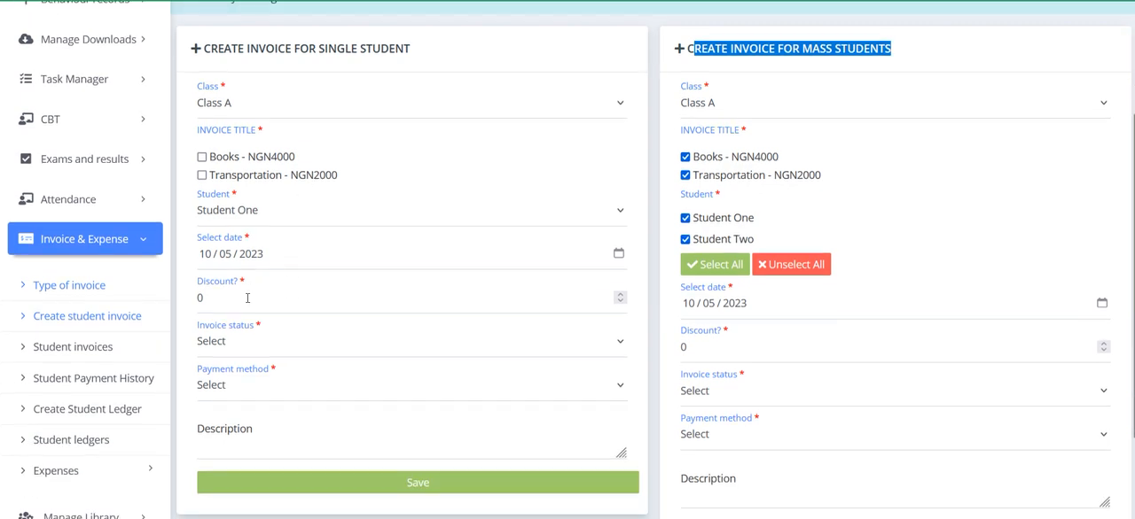
Step: Try Student Two as the student on the single-student invoice and set the selection back to Student One
scroll(292, 304, "down", 1)
left_click(252, 215)
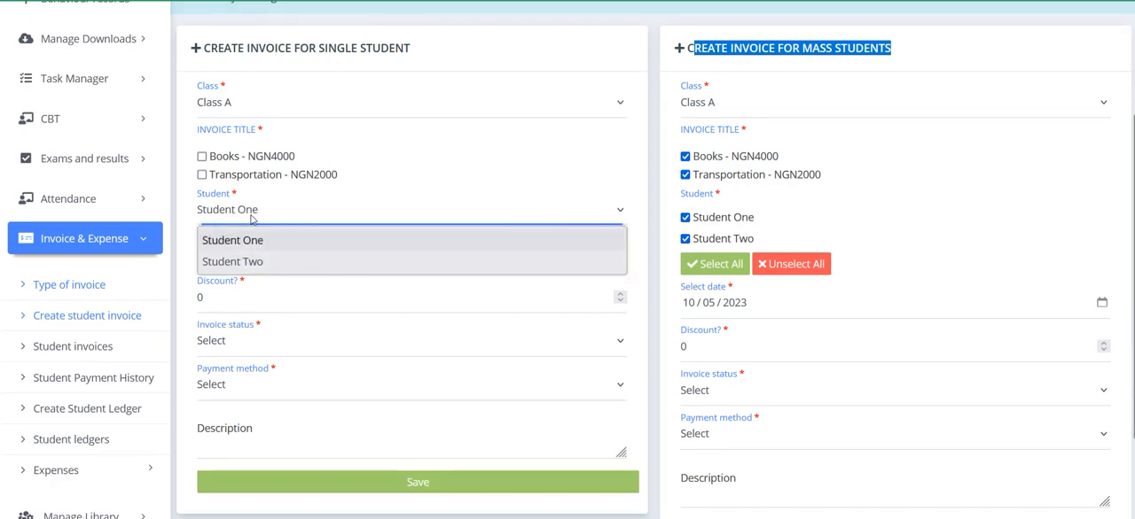
left_click(249, 264)
left_click(253, 213)
left_click(245, 240)
scroll(233, 208, "up", 2)
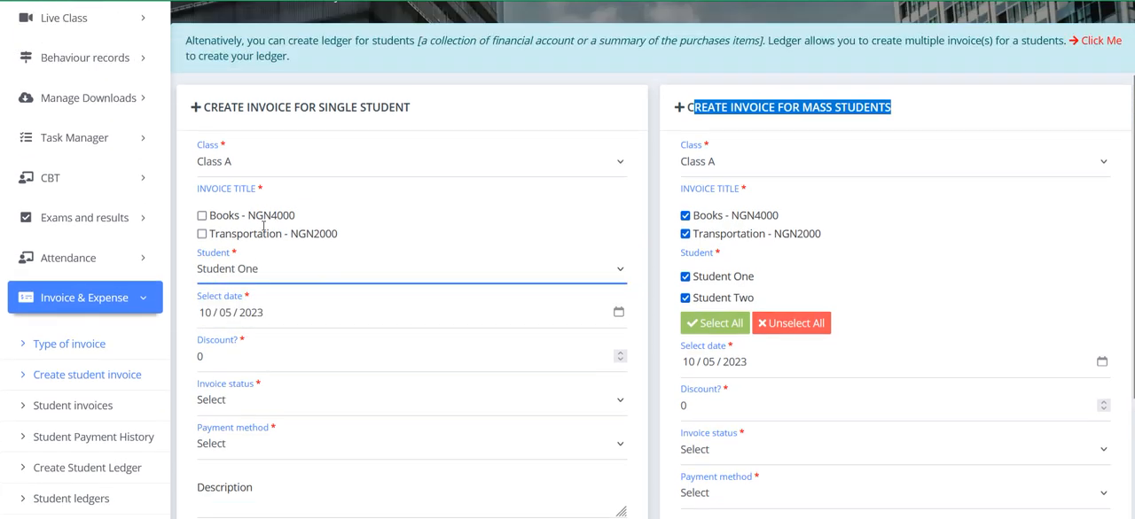
Step: Try selecting and unselecting all students in the mass-student invoice form, ending with both students unselected
left_click(785, 215)
scroll(732, 296, "down", 2)
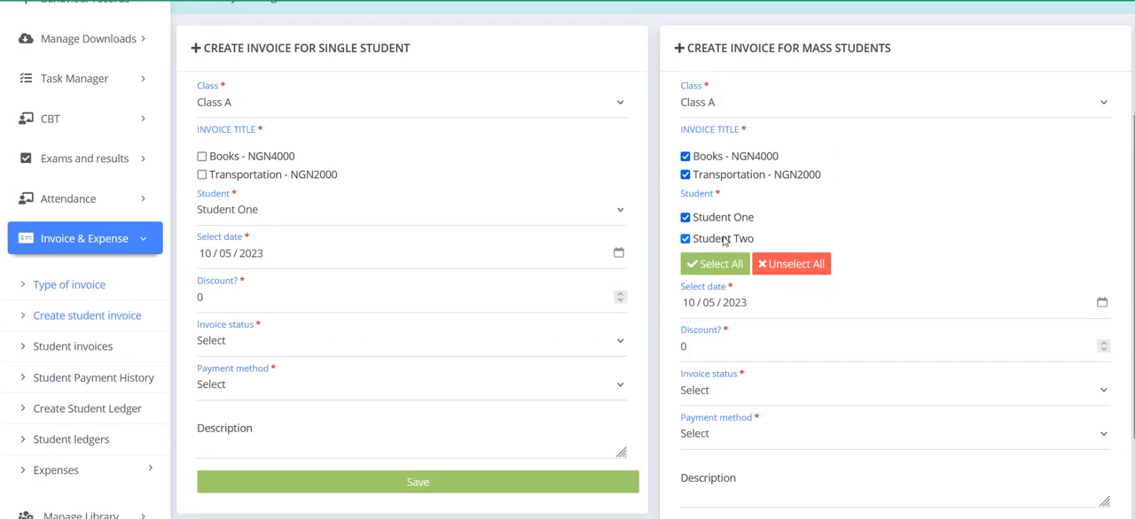
left_click(786, 265)
left_click(709, 267)
left_click(773, 269)
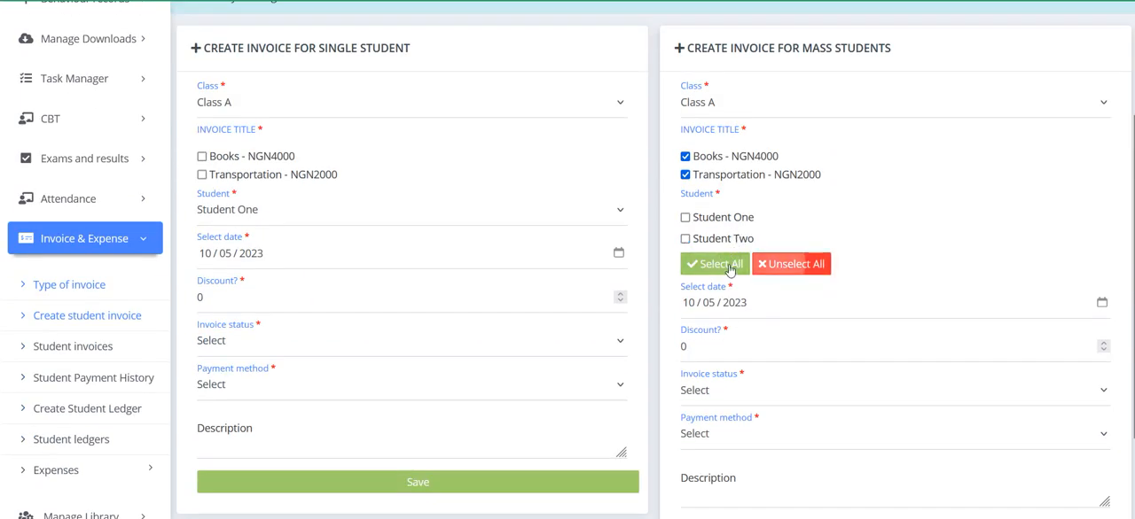
left_click(716, 266)
left_click(775, 266)
scroll(307, 249, "up", 2)
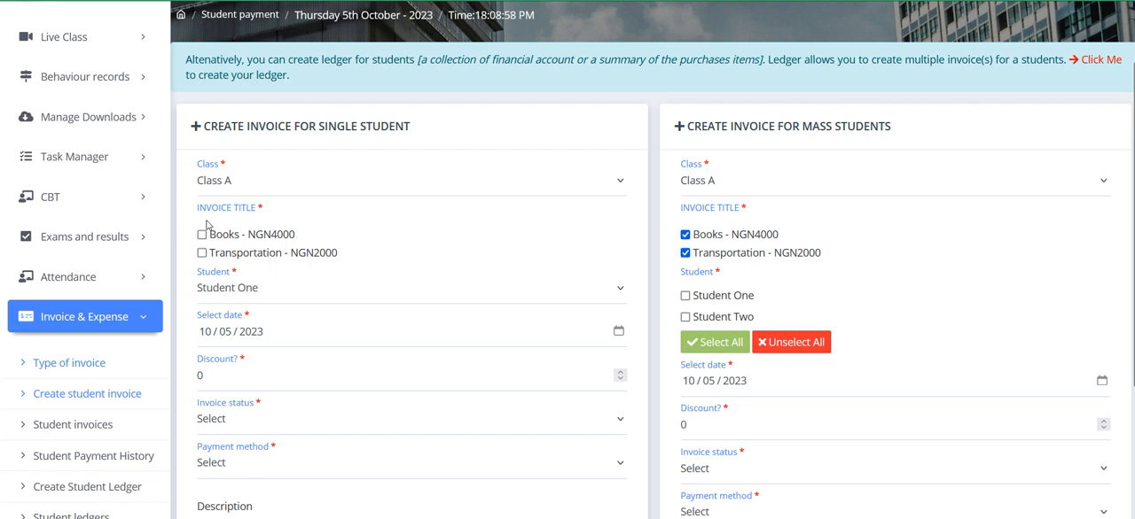
Step: Tick the Books and Transportation titles on the single-student invoice and set its invoice status to Unpaid
left_click(201, 234)
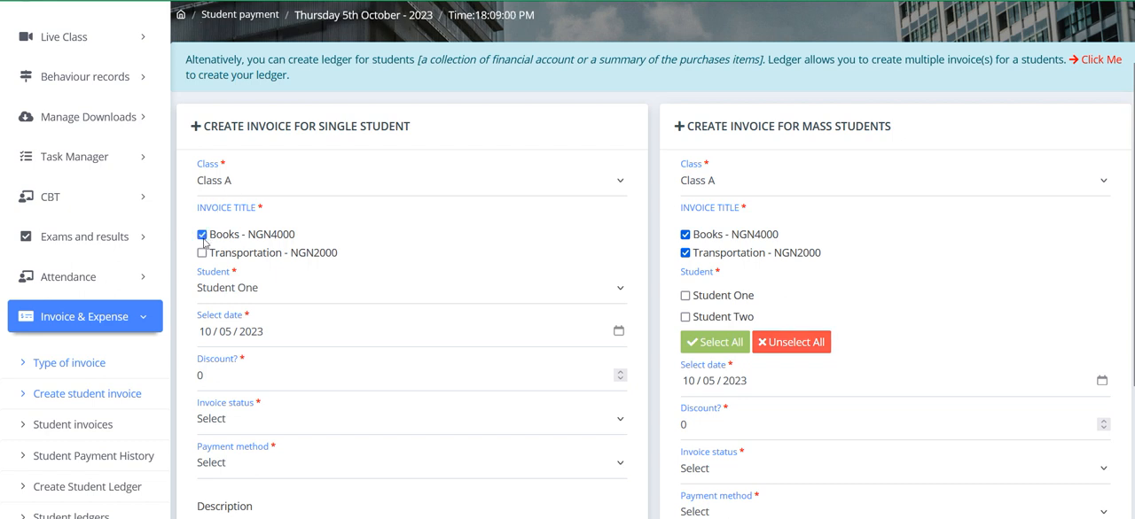
left_click(202, 252)
scroll(255, 297, "down", 2)
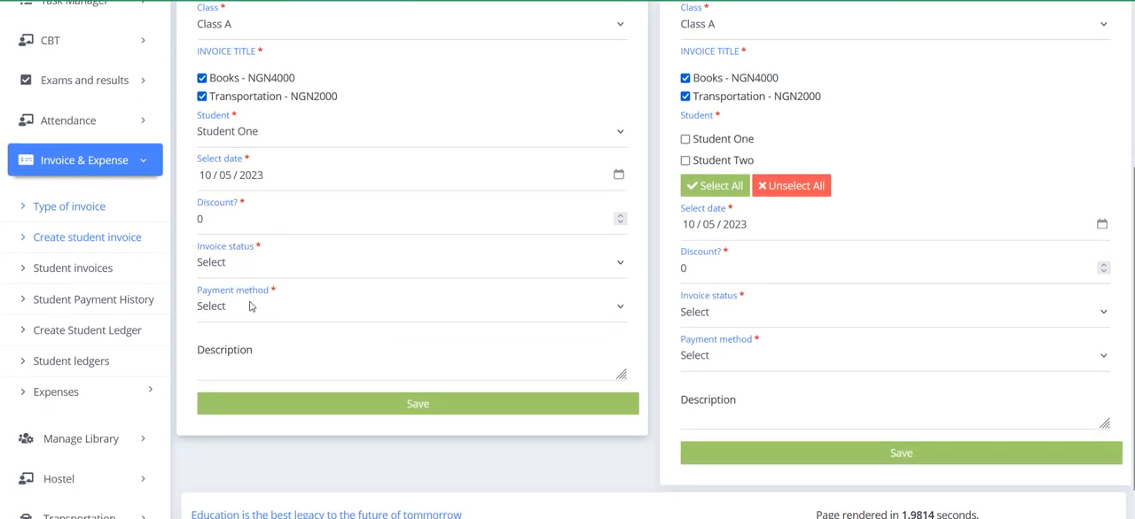
left_click(233, 270)
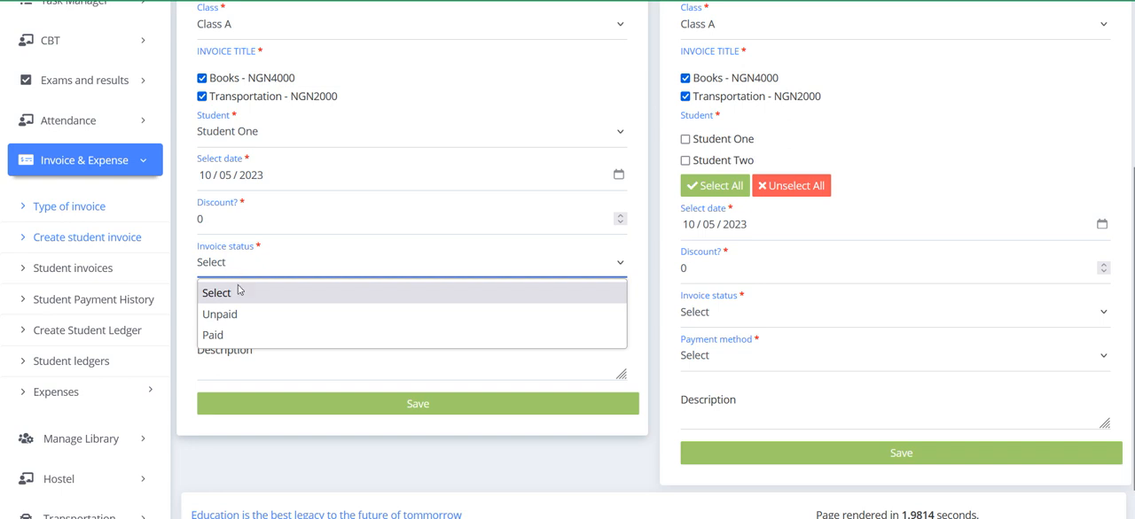
left_click(241, 316)
left_click(244, 268)
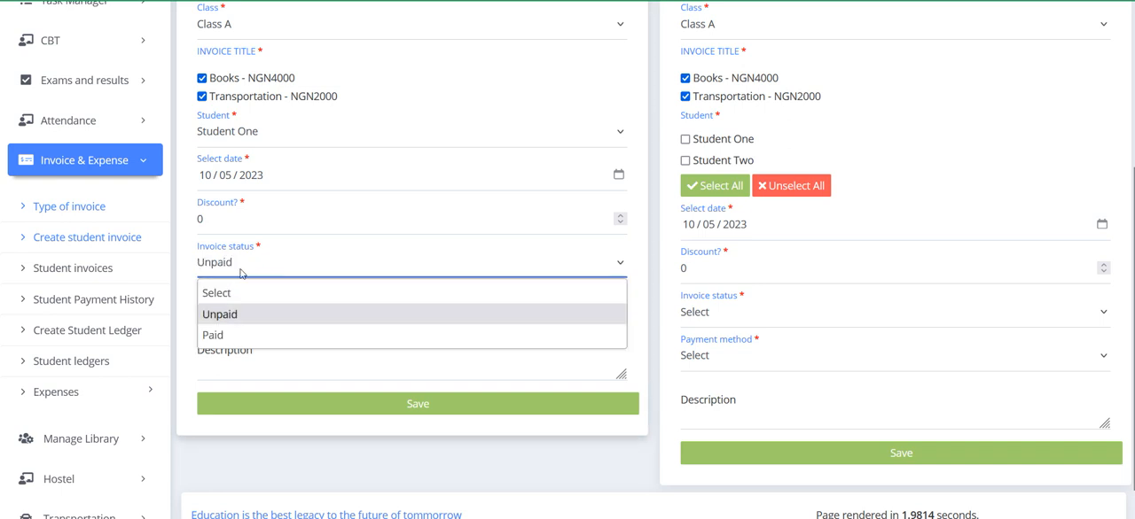
left_click(233, 335)
left_click(240, 265)
left_click(235, 313)
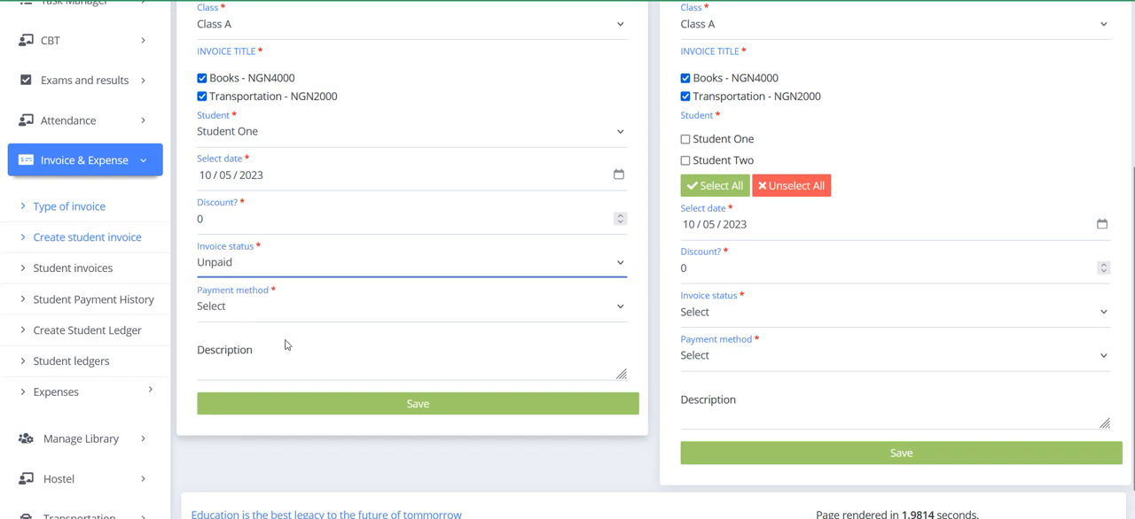
Step: Set the single-student invoice's payment method to Card, describe it as "some description here", and save it
scroll(342, 357, "up", 1)
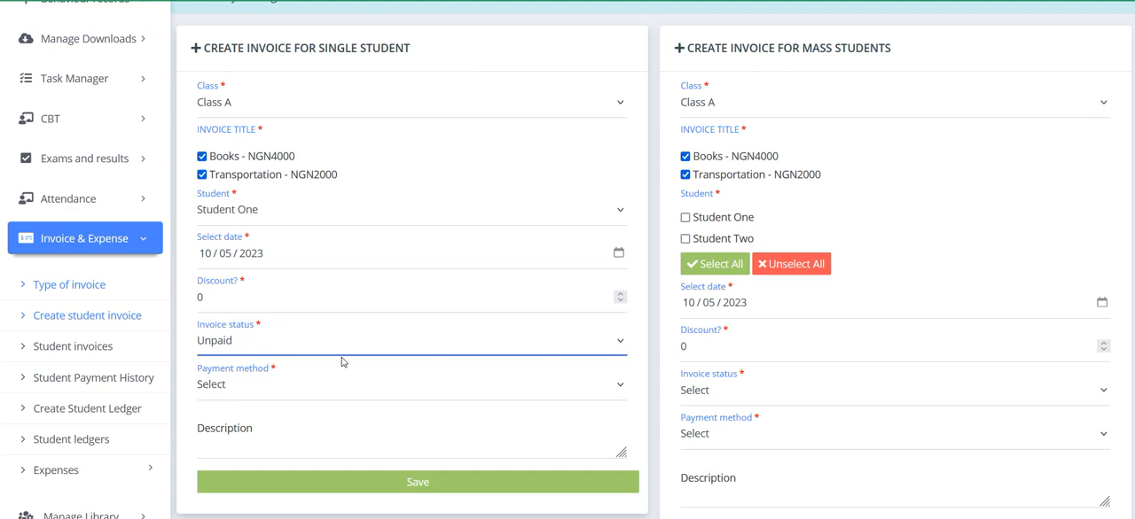
scroll(317, 362, "down", 1)
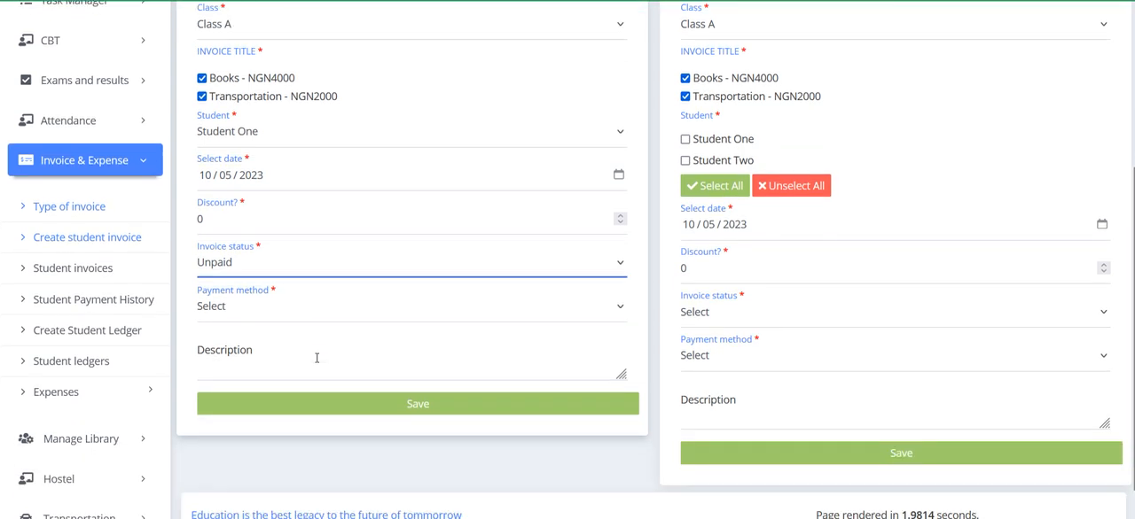
left_click(267, 316)
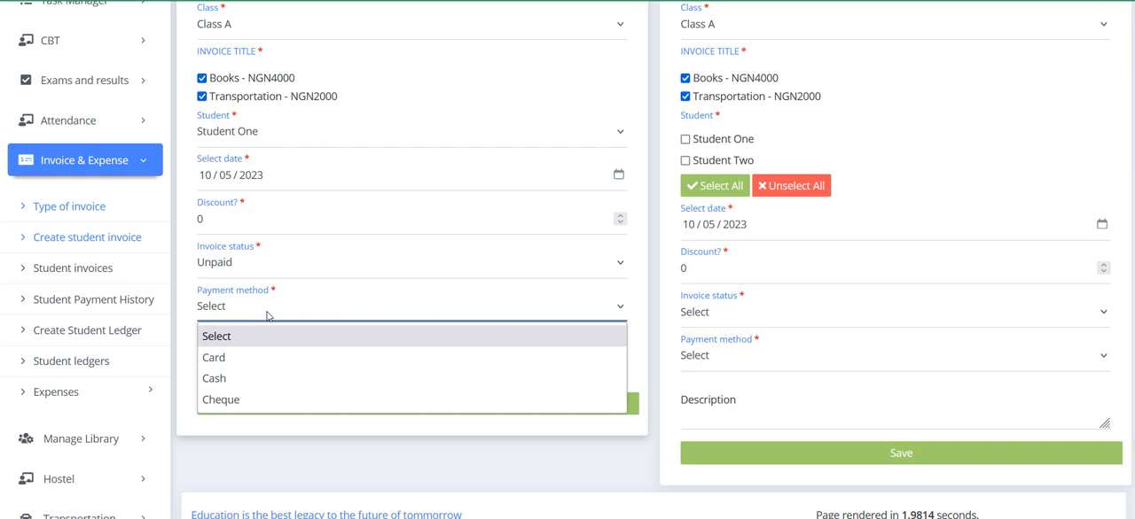
left_click(222, 362)
left_click(332, 360)
type("some")
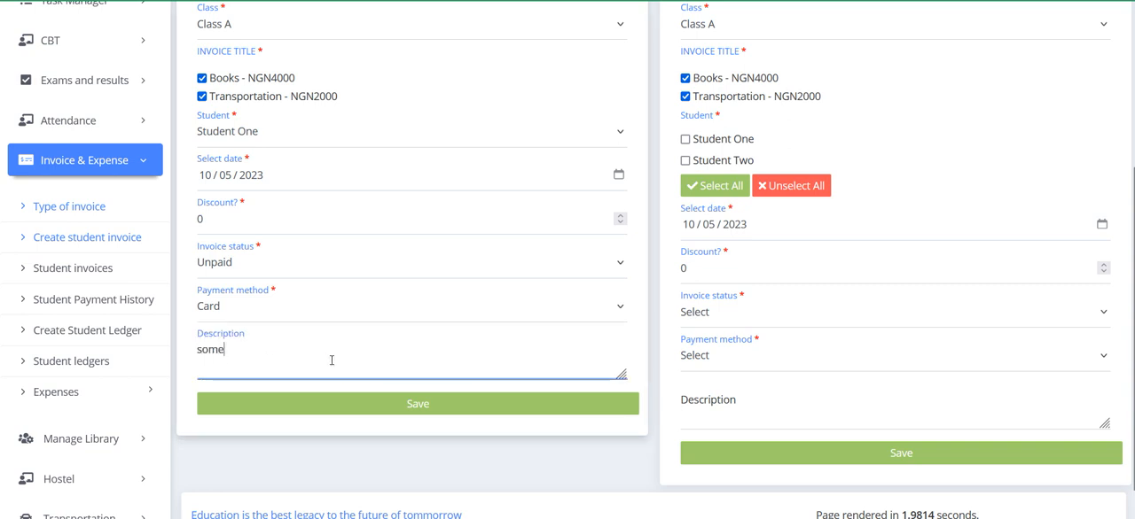
type(" d3sc")
key("BackSpace")
key("BackSpace")
key("BackSpace")
type("es")
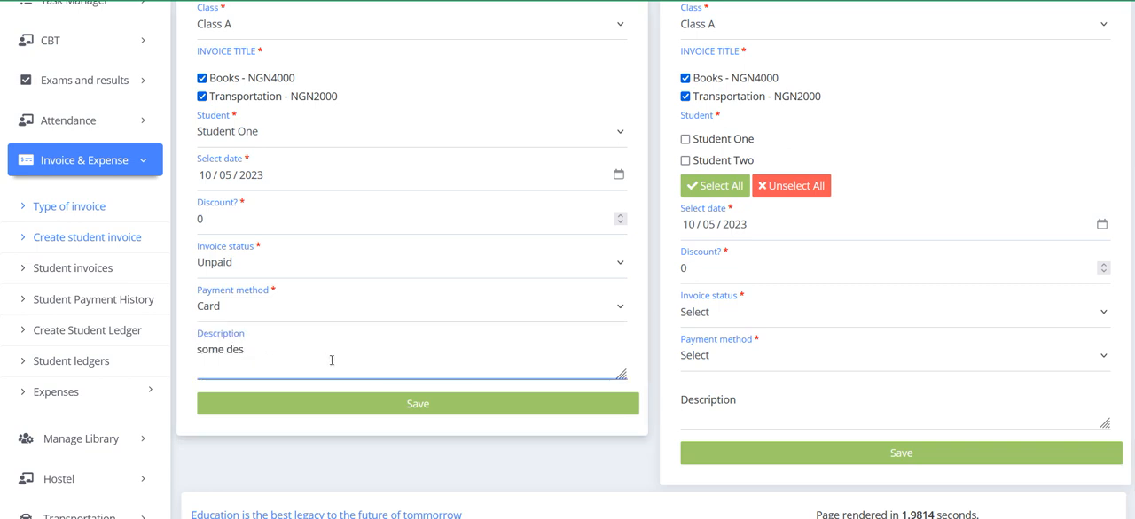
type("cription here")
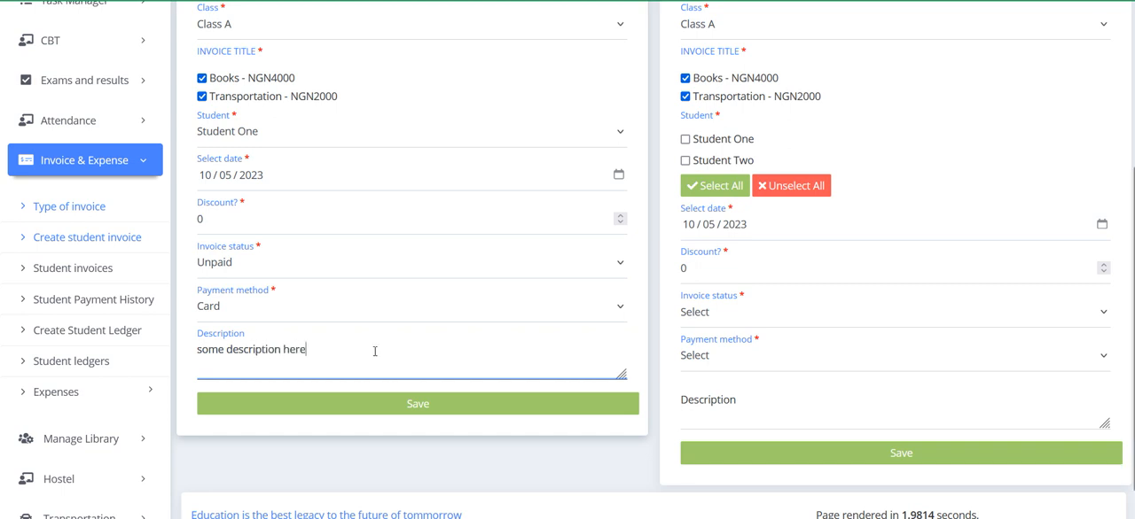
left_click(417, 416)
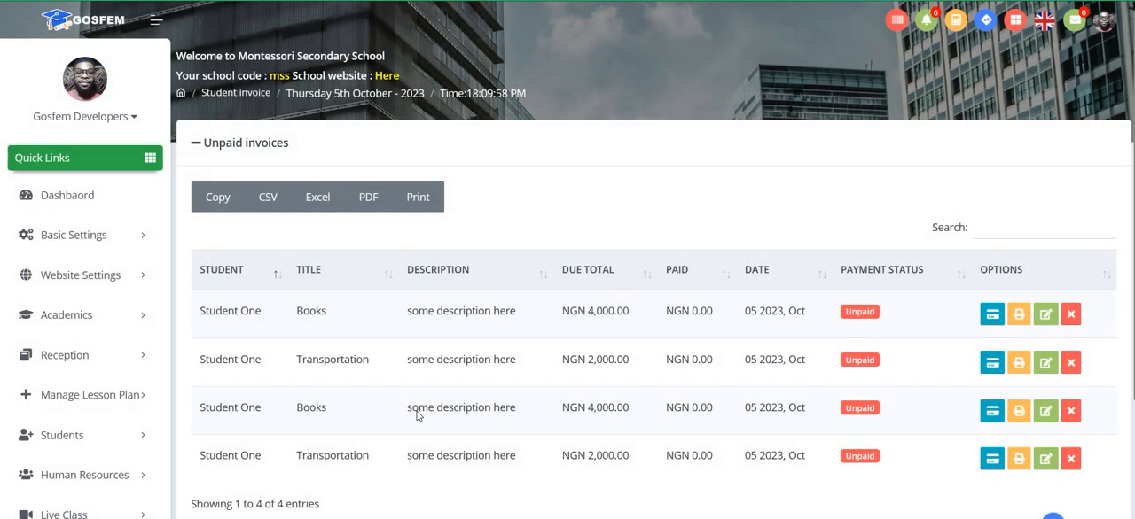
Step: Review Student One's entries in the unpaid invoices list
scroll(416, 413, "down", 1)
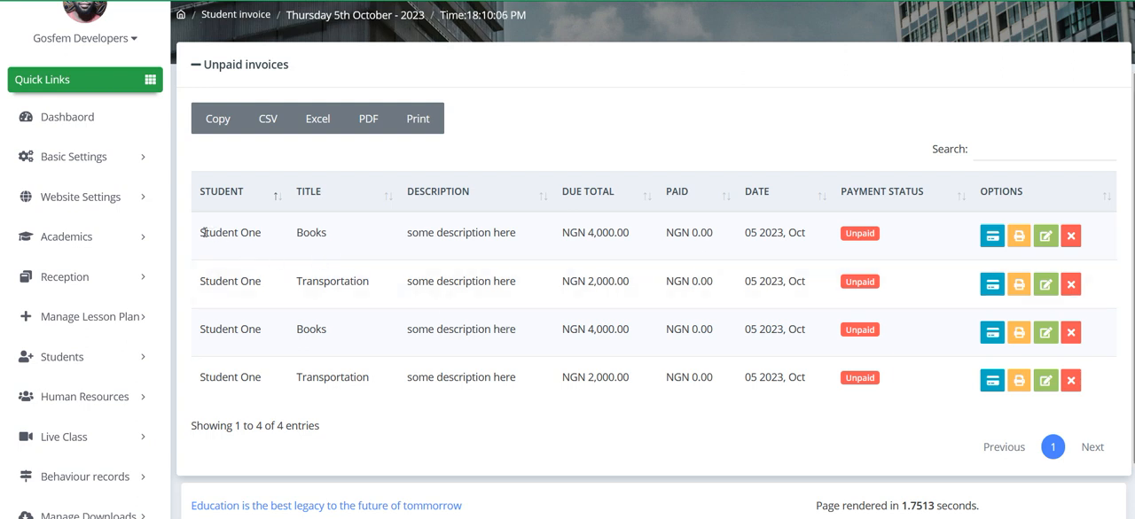
left_click_drag(203, 232, 673, 378)
left_click(674, 378)
left_click_drag(198, 232, 257, 378)
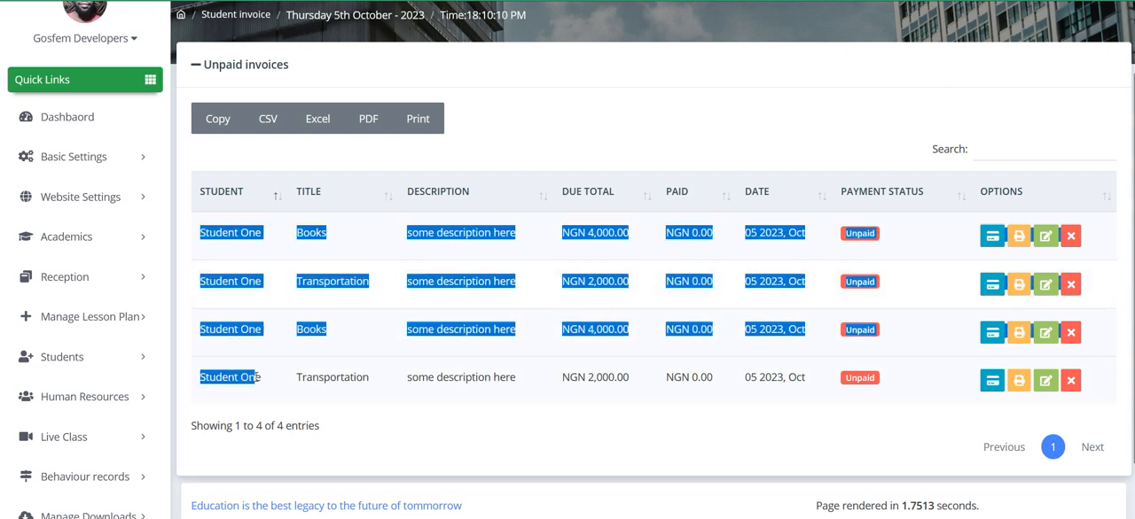
left_click(390, 378)
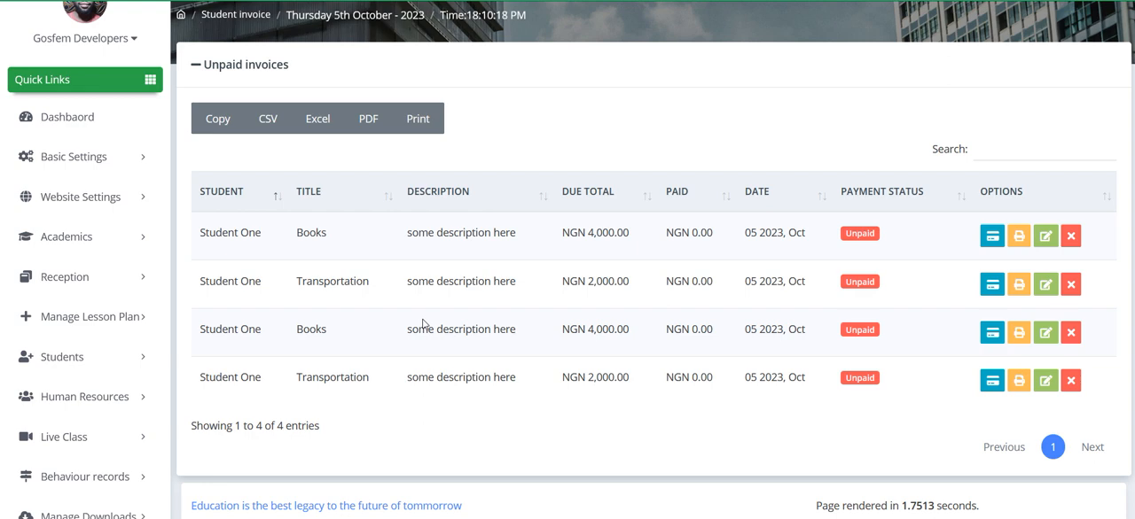
Step: Switch to the parent account, reload Student One's invoices, and check the listed fees and total due
left_click(639, 518)
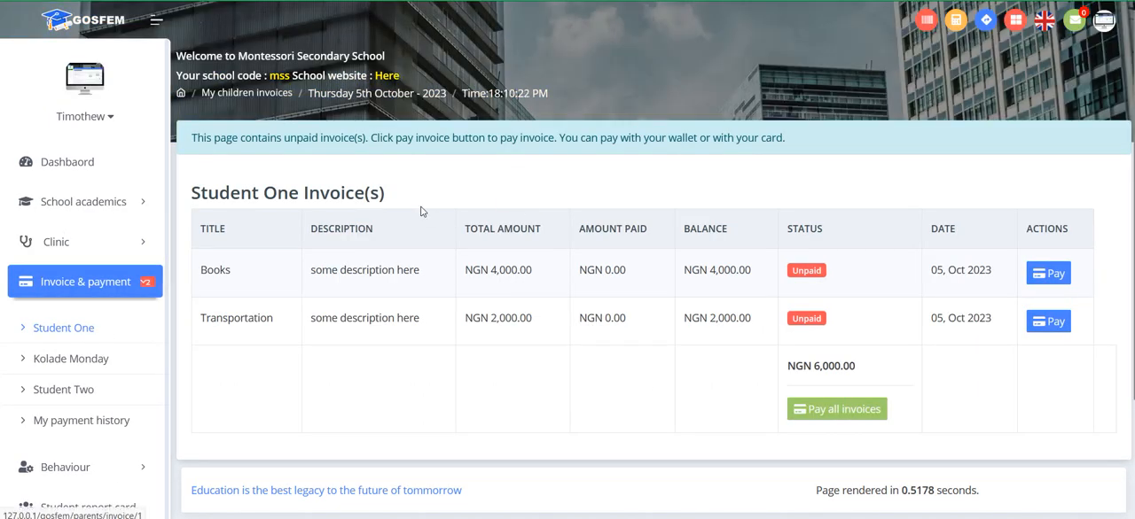
left_click(70, 331)
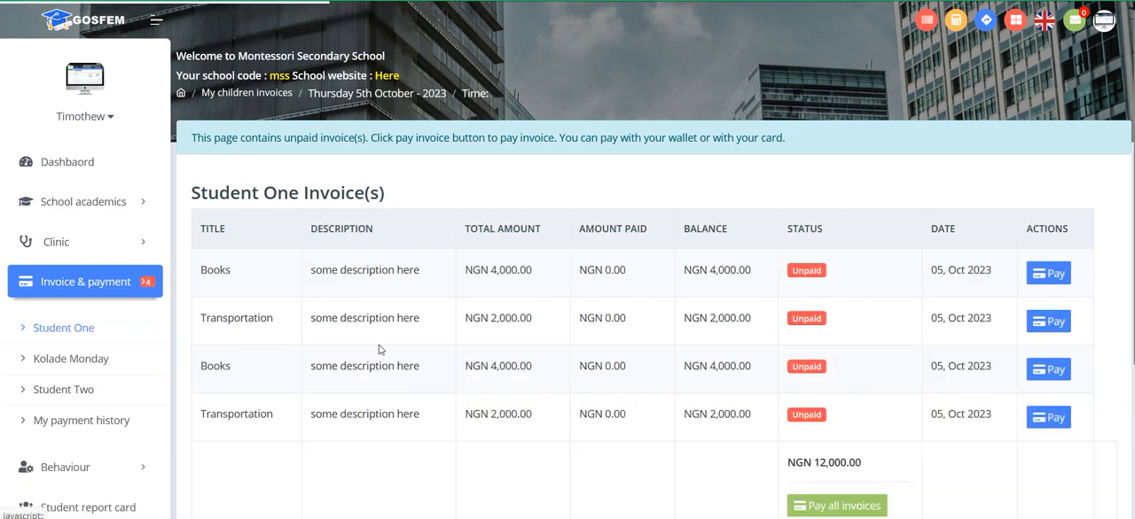
scroll(605, 333, "down", 1)
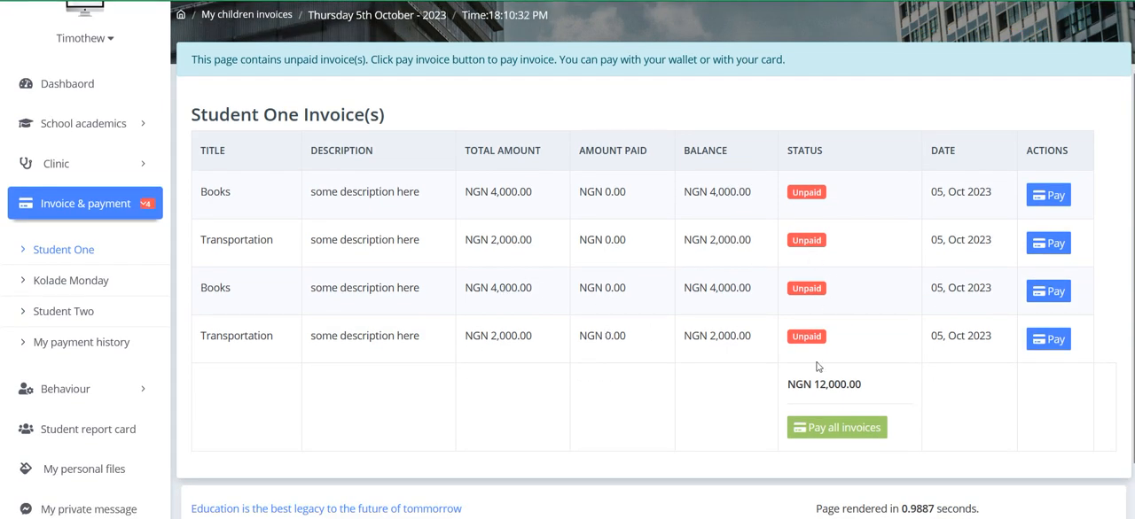
left_click_drag(790, 386, 879, 387)
left_click(878, 389)
scroll(879, 390, "up", 1)
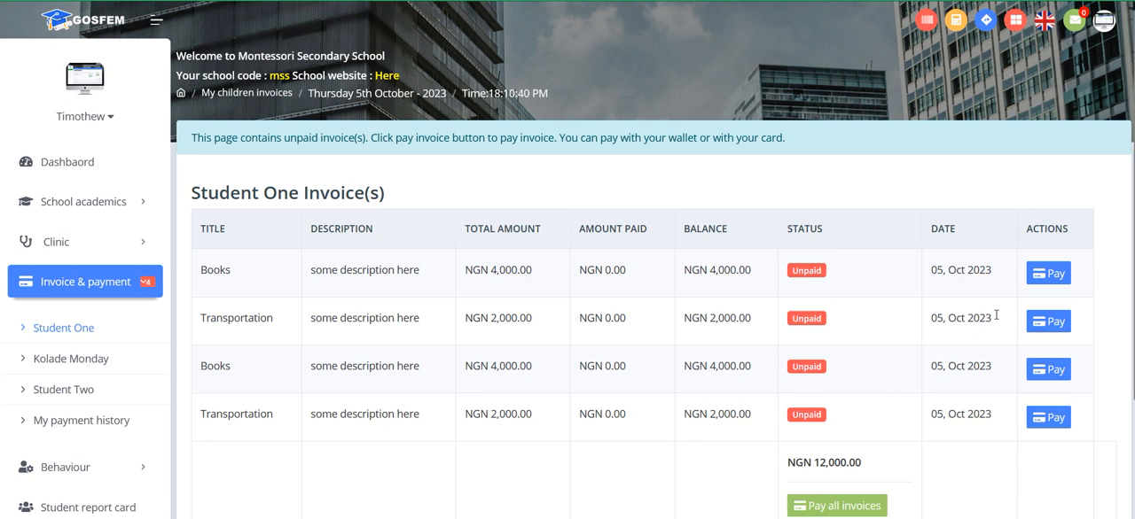
Step: Open the payment page for Student One's first Books invoice and examine the available payment methods
left_click(1048, 275)
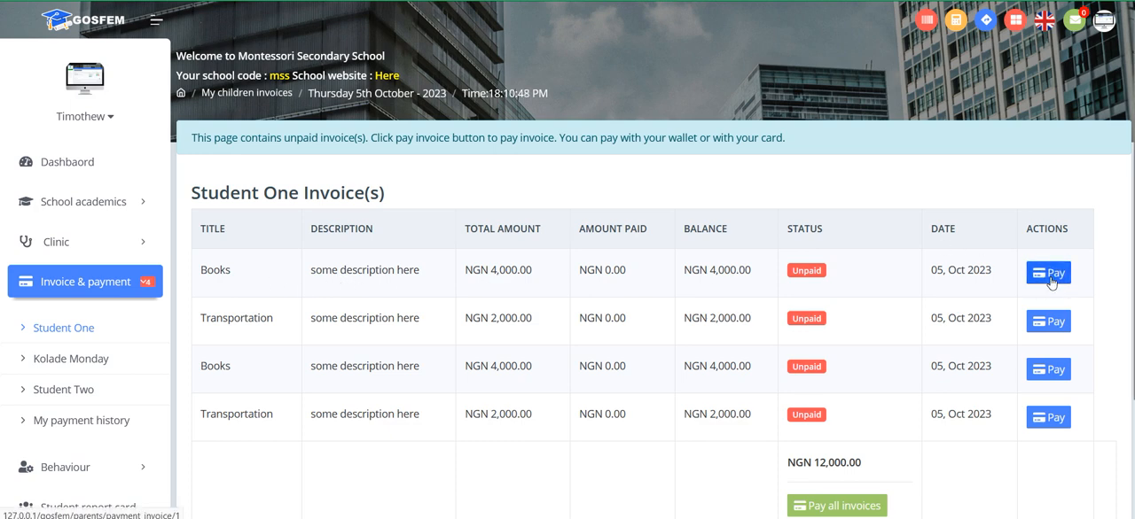
scroll(616, 282, "down", 1)
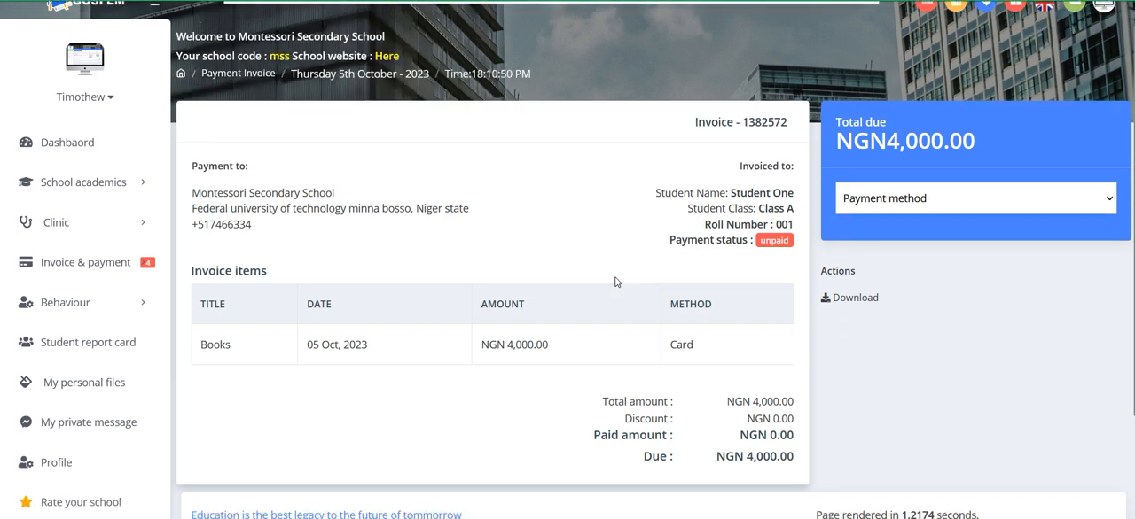
left_click(963, 142)
scroll(863, 316, "down", 1)
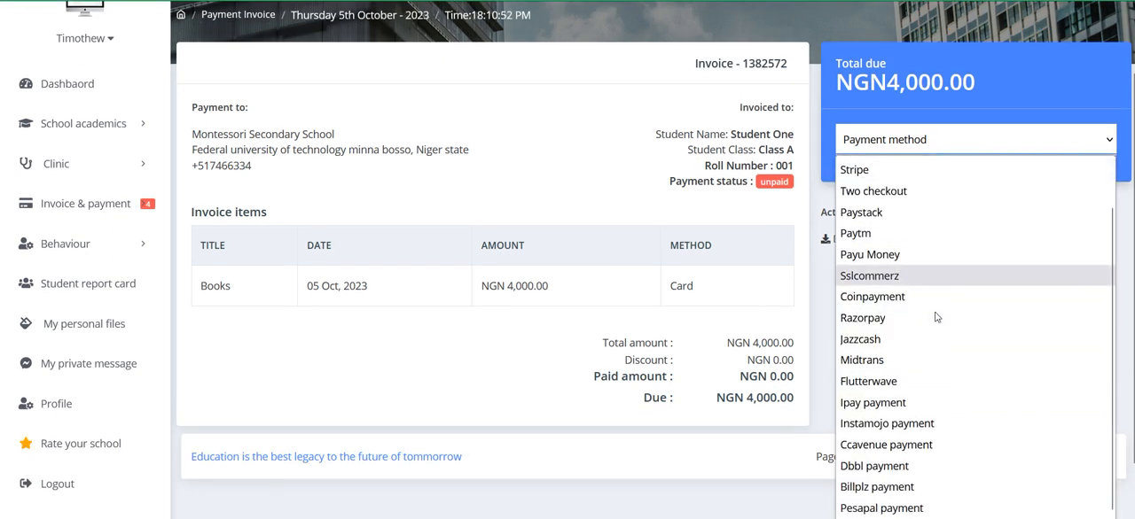
scroll(866, 317, "up", 1)
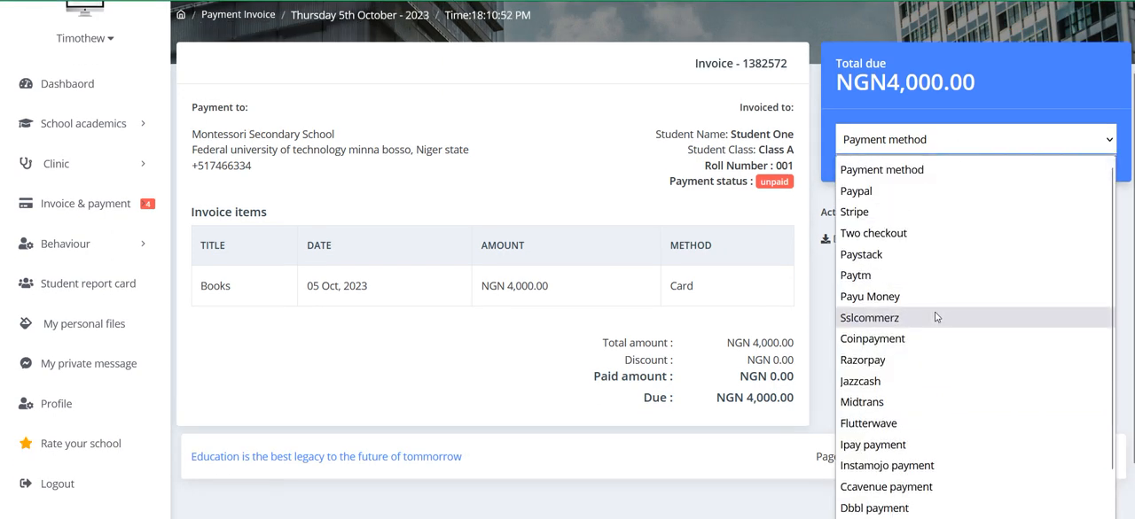
Step: Try Paypal, Payu Money and Flutterwave in turn as the payment method for the Books invoice
left_click(880, 204)
left_click(931, 151)
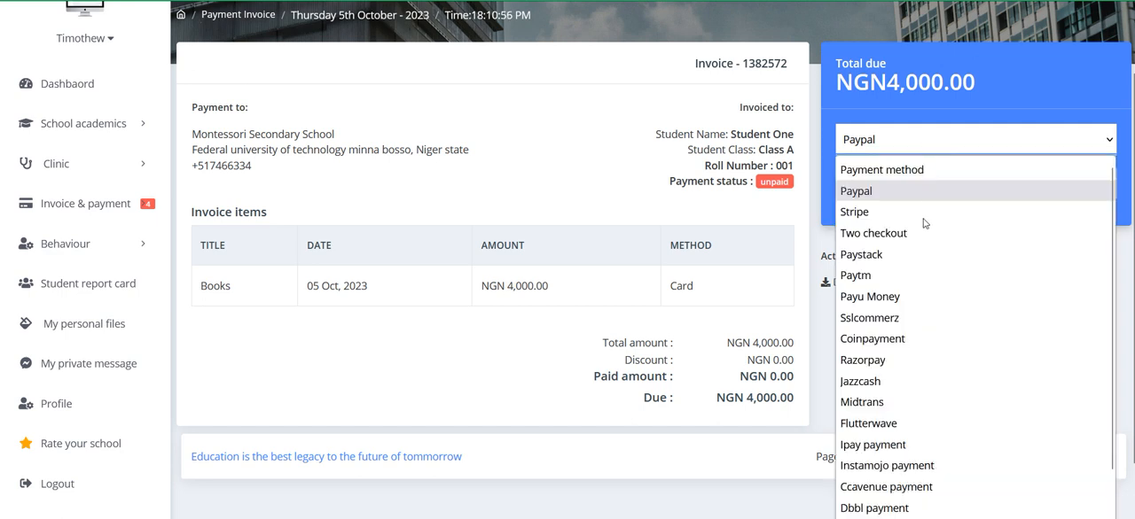
left_click(927, 297)
left_click(913, 142)
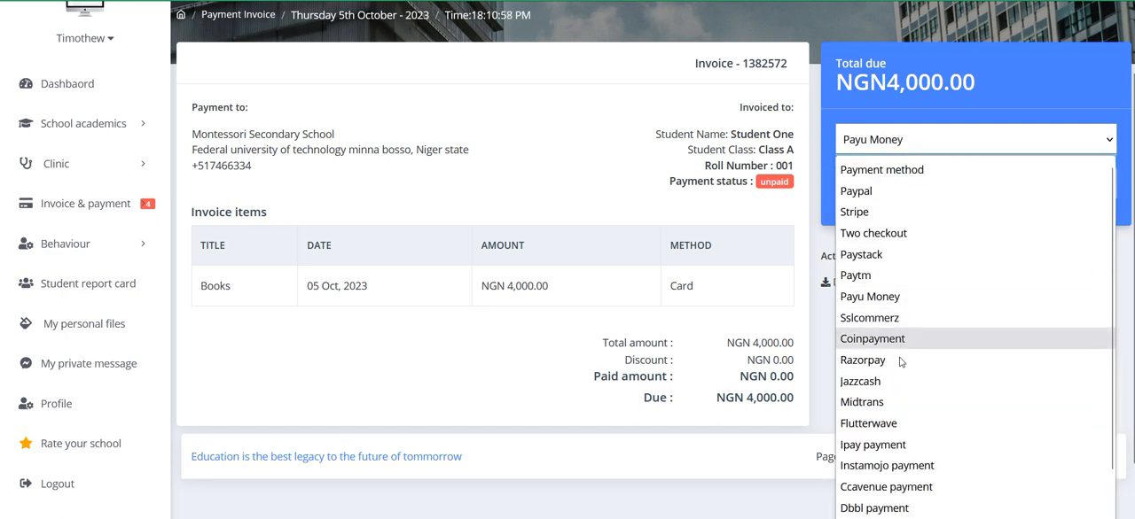
left_click(893, 425)
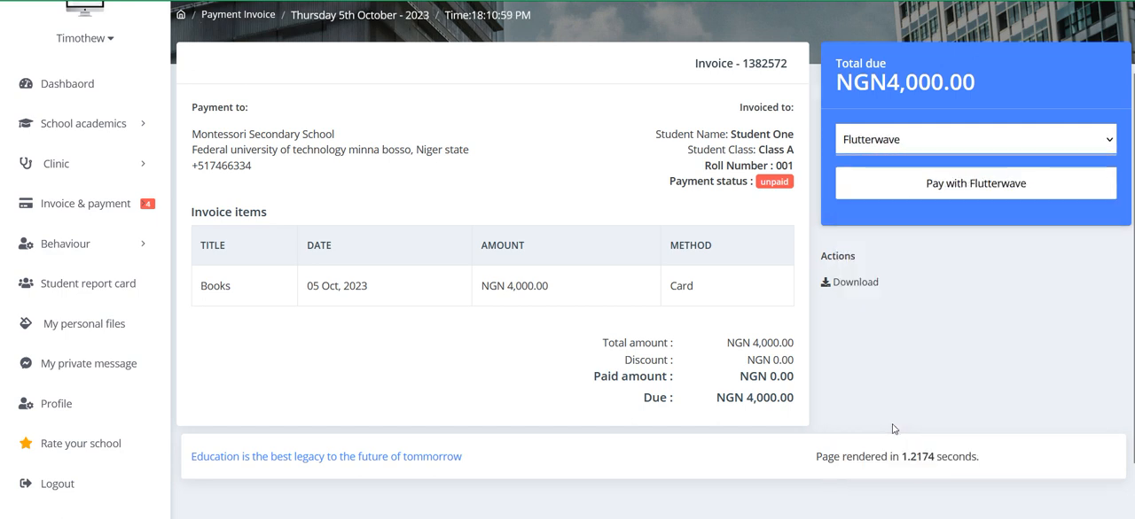
left_click(897, 146)
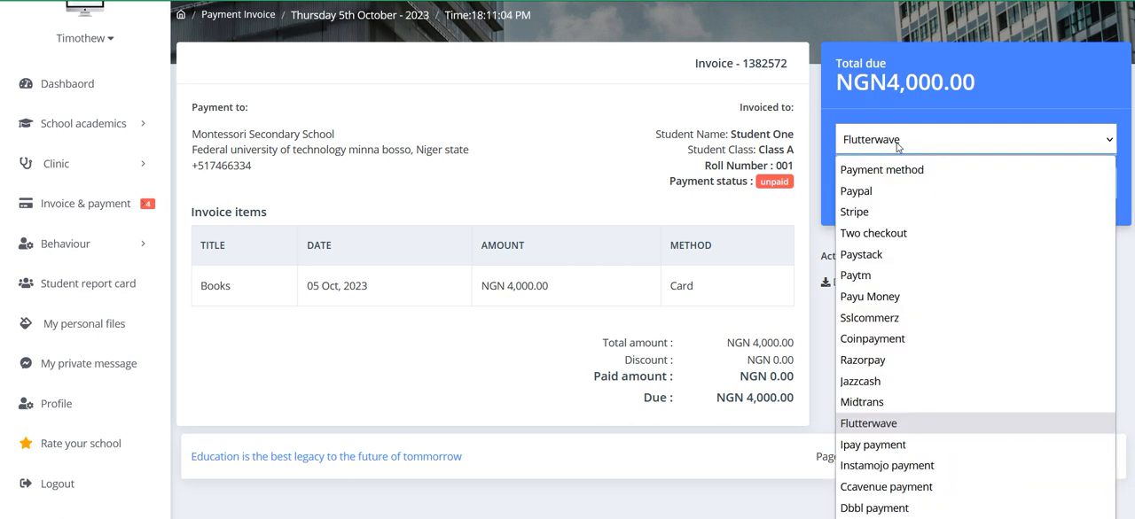
left_click(298, 201)
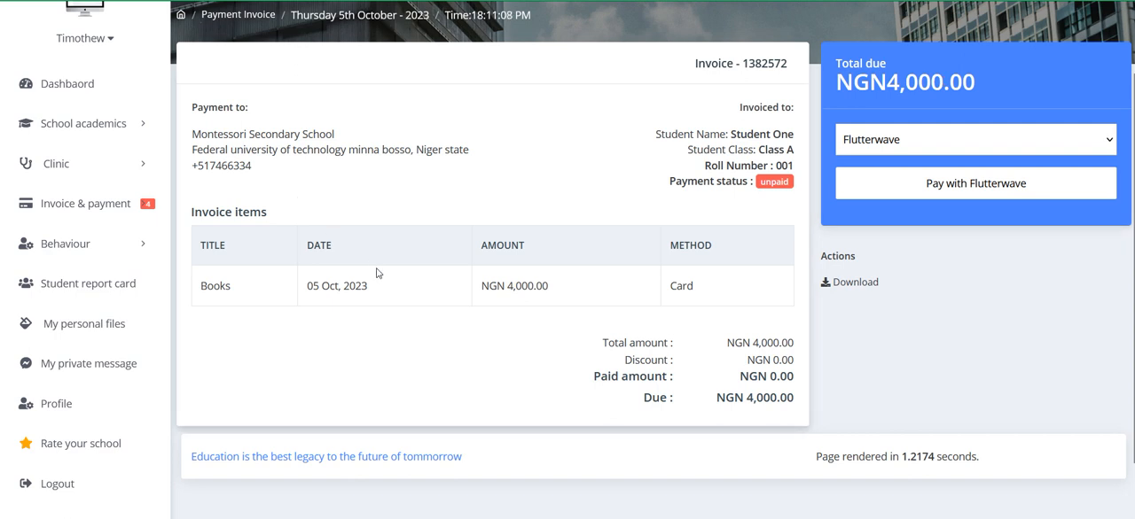
Step: Return to Student One's invoice list and open the payment for all unpaid invoices together
left_click(82, 208)
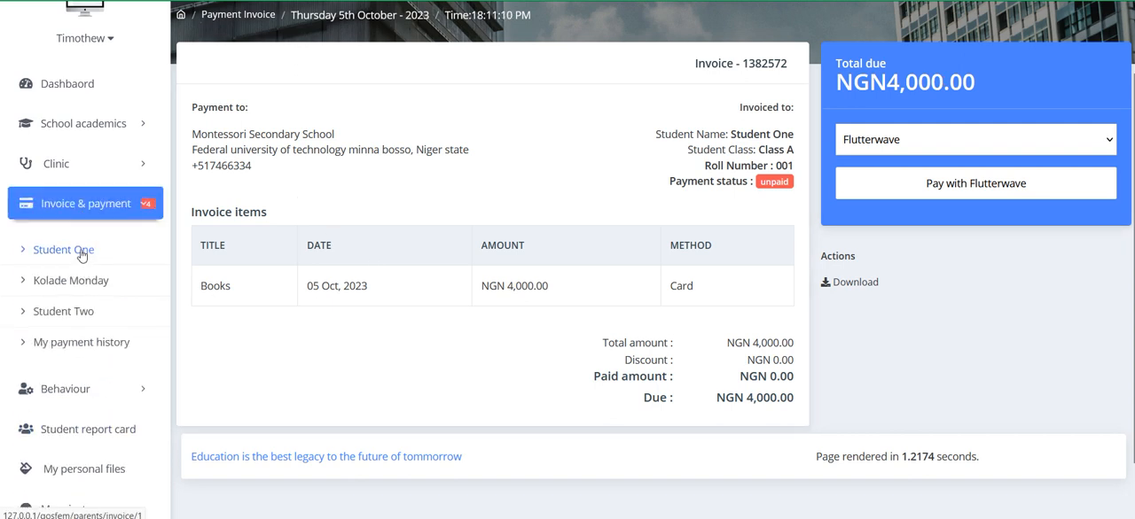
left_click(64, 251)
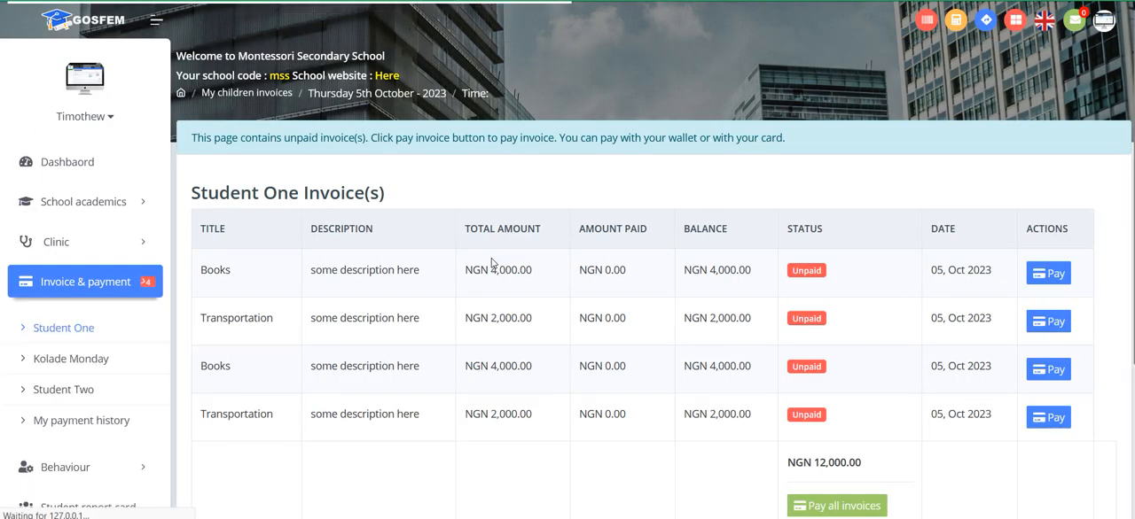
scroll(492, 262, "down", 1)
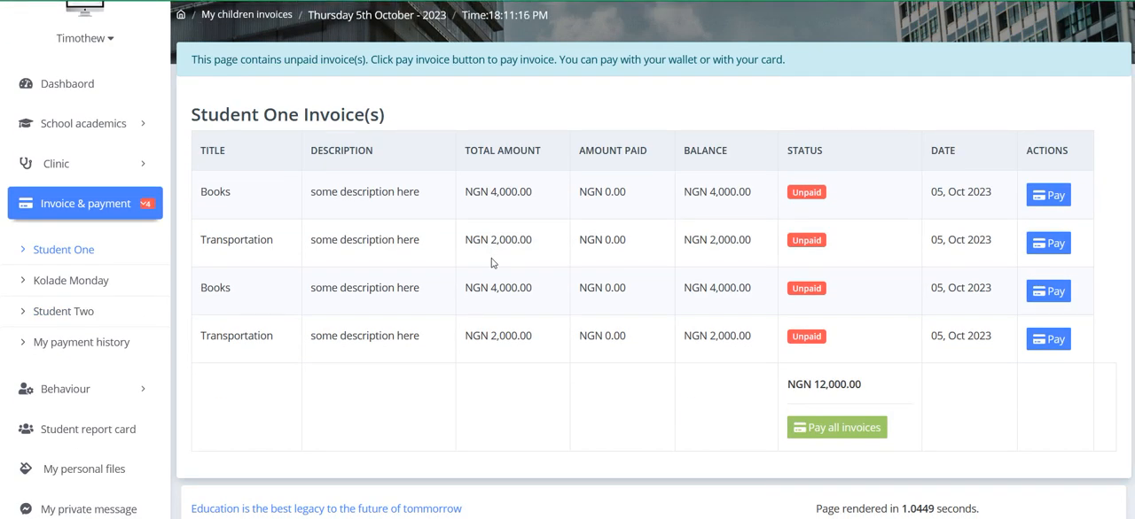
left_click(824, 437)
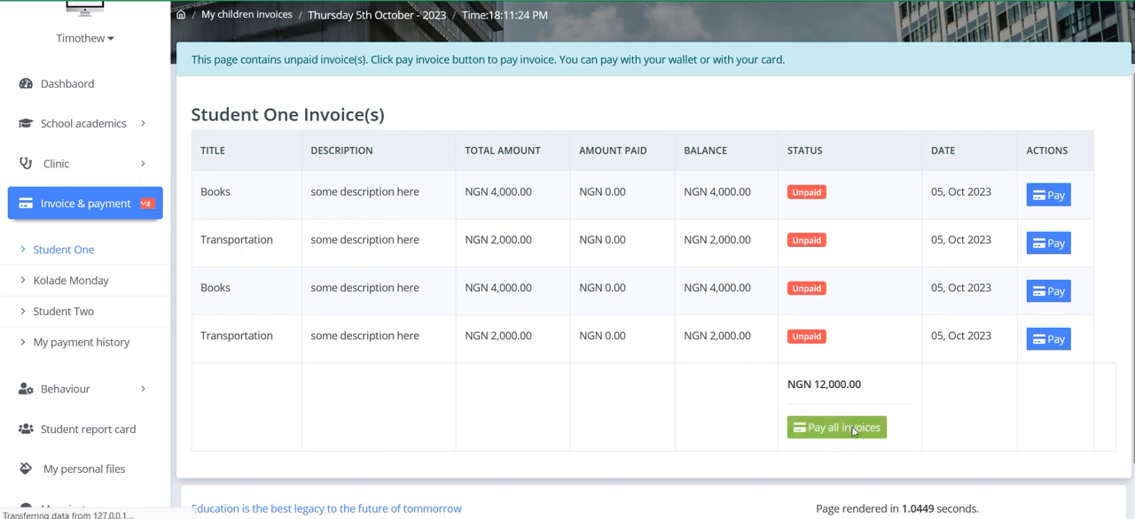
Step: Review the combined invoice's fee lines, subtotal, discount, total, paid amount and due amount for Student One
scroll(675, 380, "down", 2)
scroll(675, 380, "down", 1)
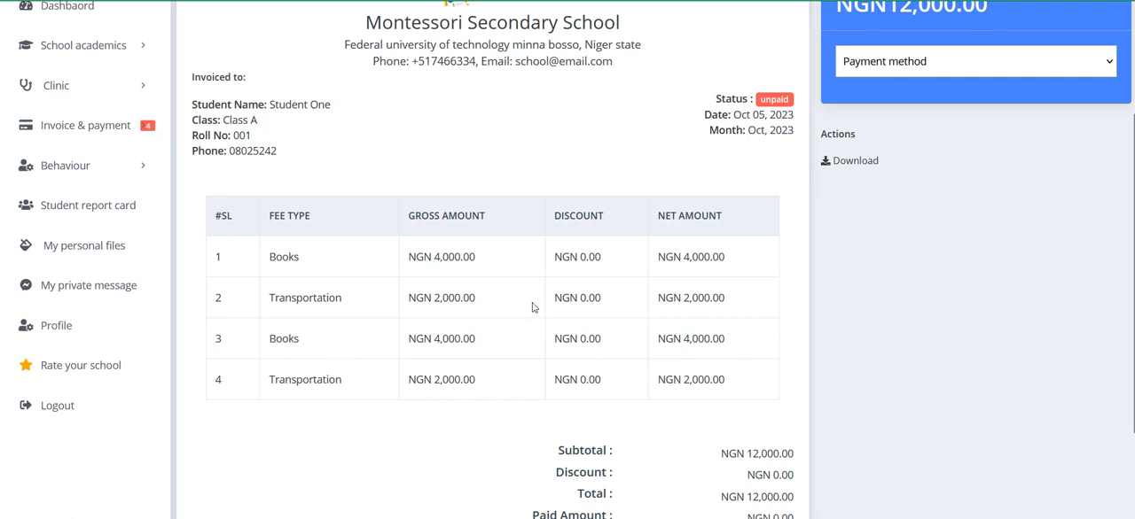
scroll(543, 331, "down", 3)
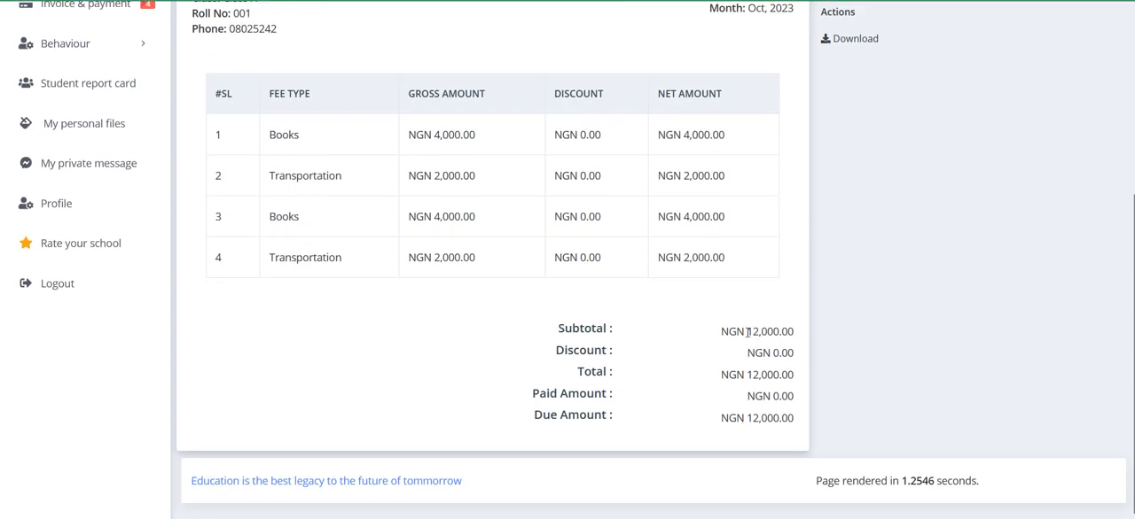
left_click_drag(718, 336, 797, 334)
double_click(570, 355)
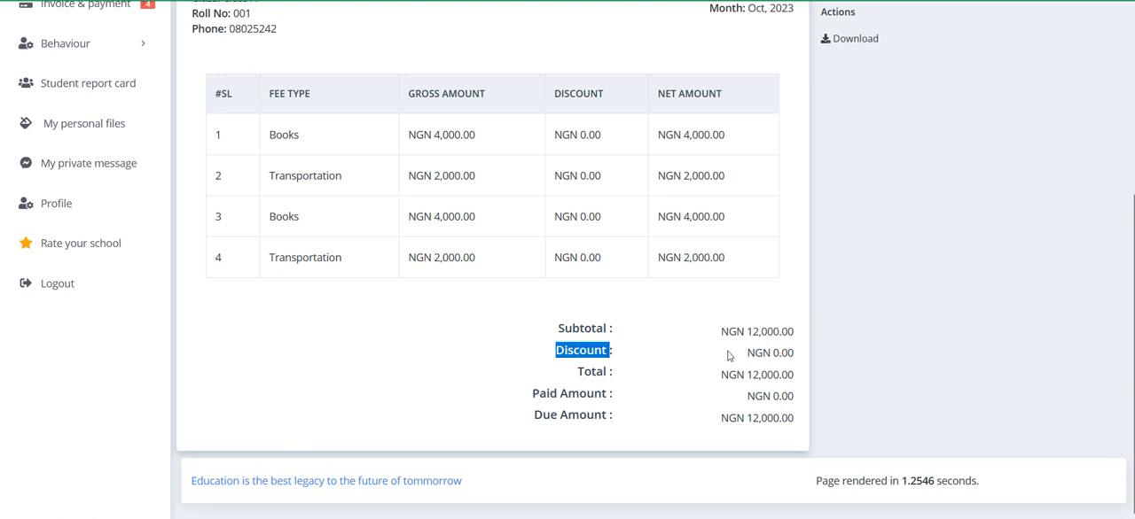
double_click(749, 355)
double_click(581, 374)
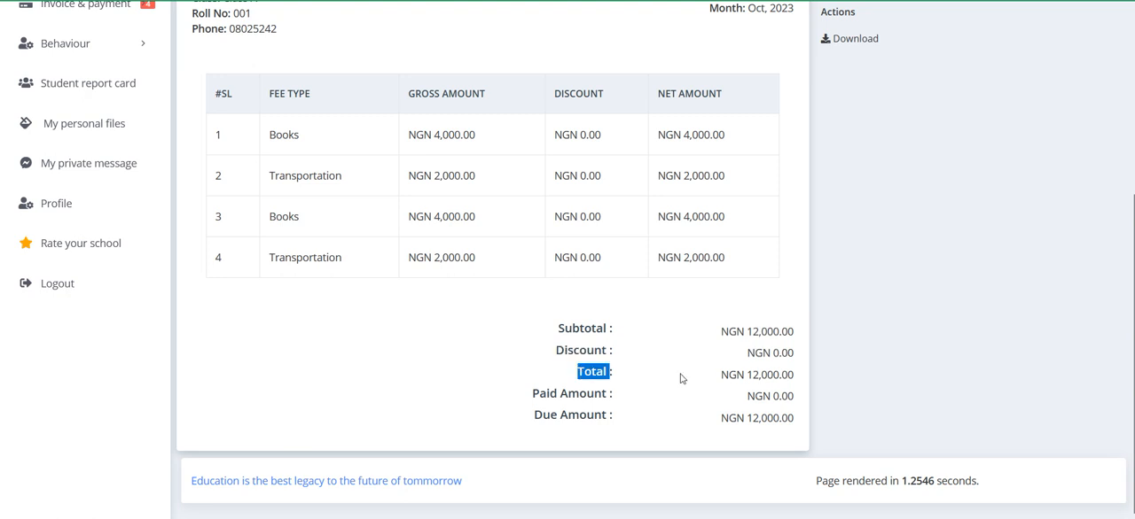
triple_click(761, 376)
left_click(552, 397)
double_click(553, 396)
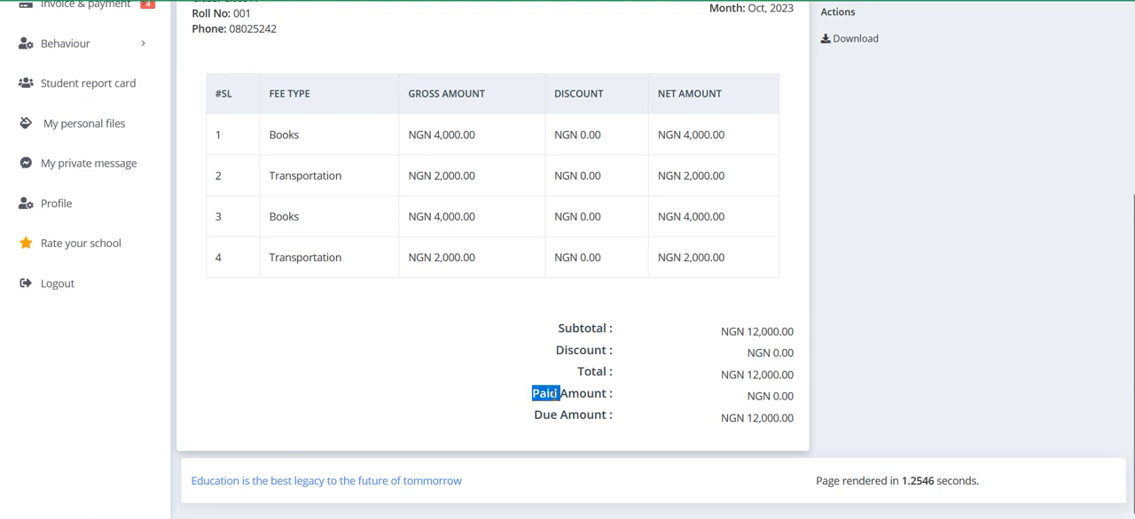
left_click_drag(745, 397, 797, 398)
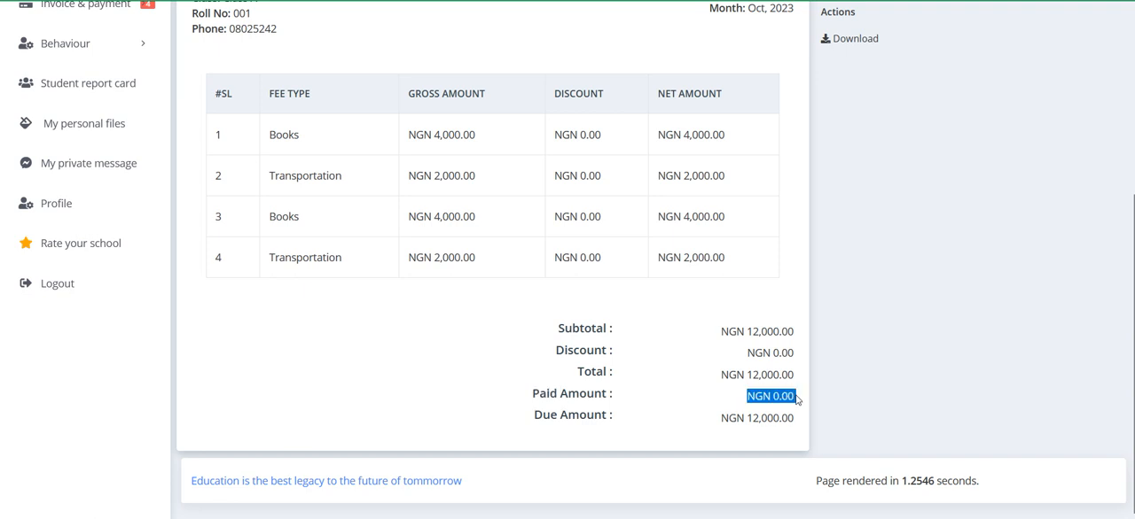
left_click(554, 416)
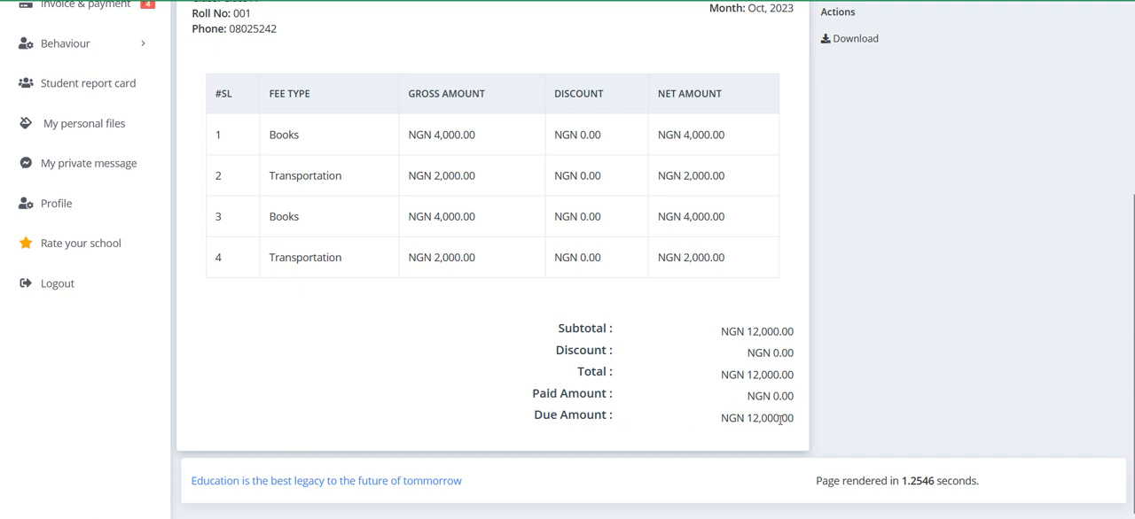
Step: Choose Paystack as the payment method for all of Student One's unpaid invoices
scroll(791, 422, "up", 3)
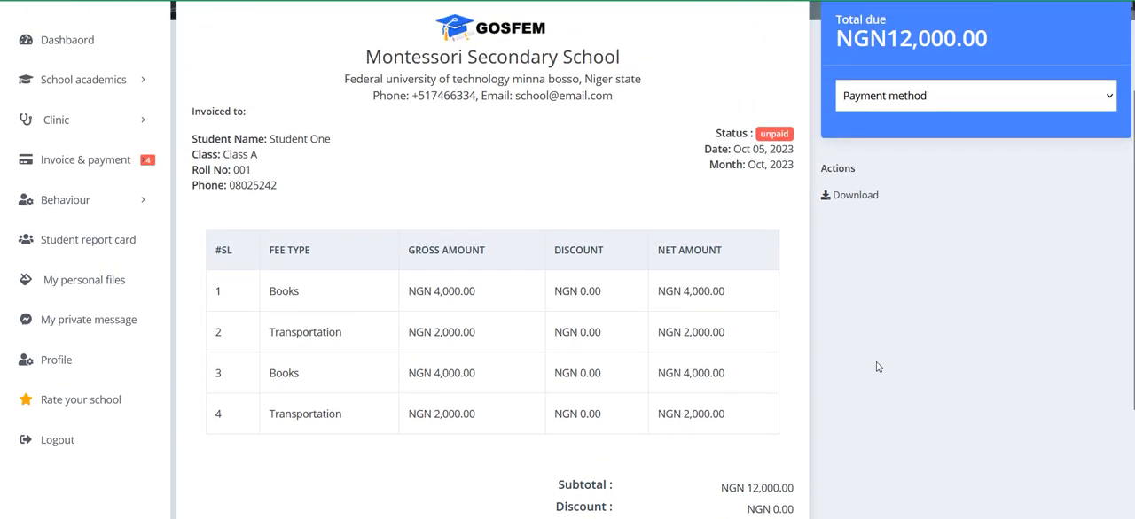
left_click(909, 104)
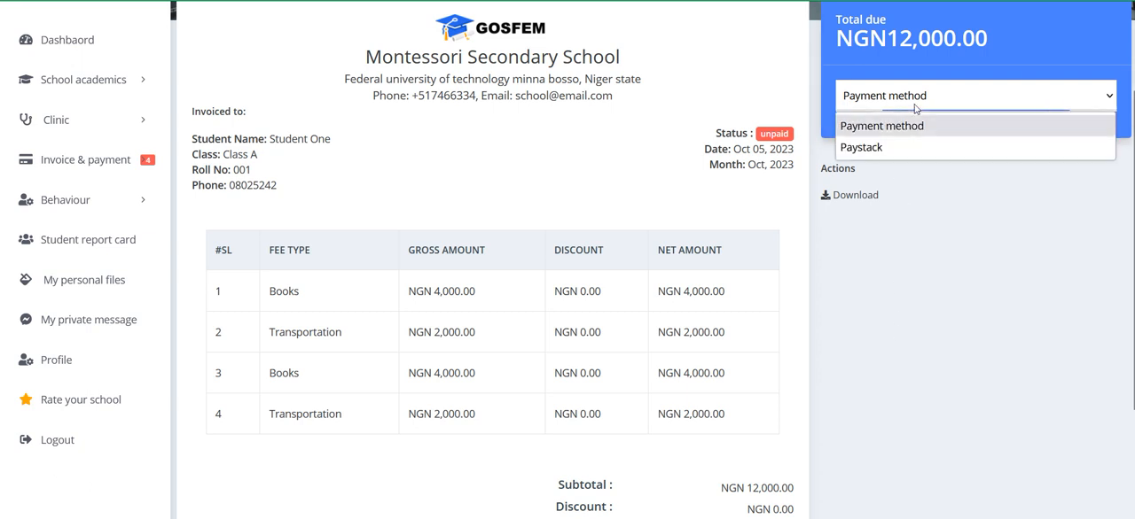
left_click(898, 149)
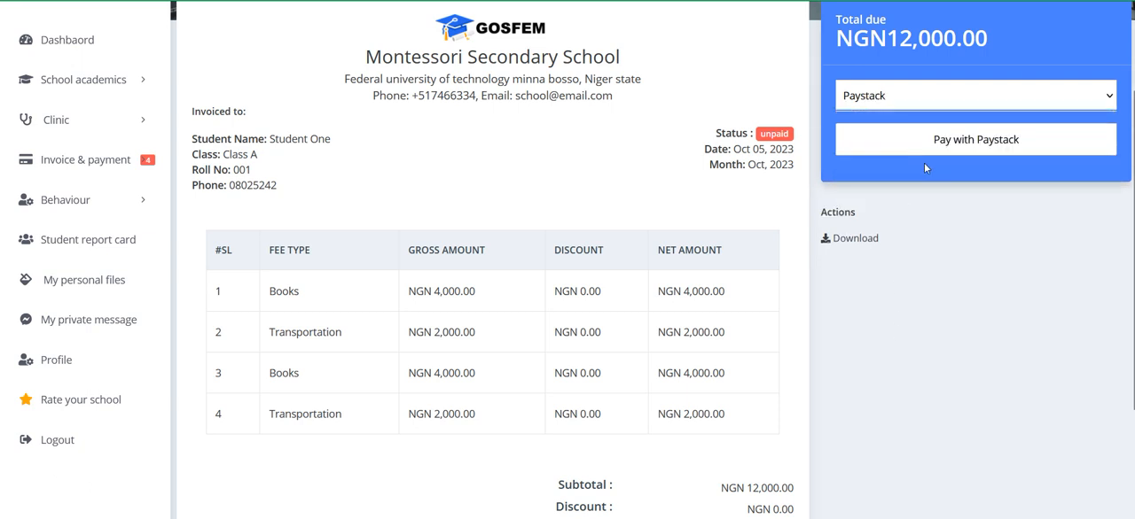
left_click(895, 100)
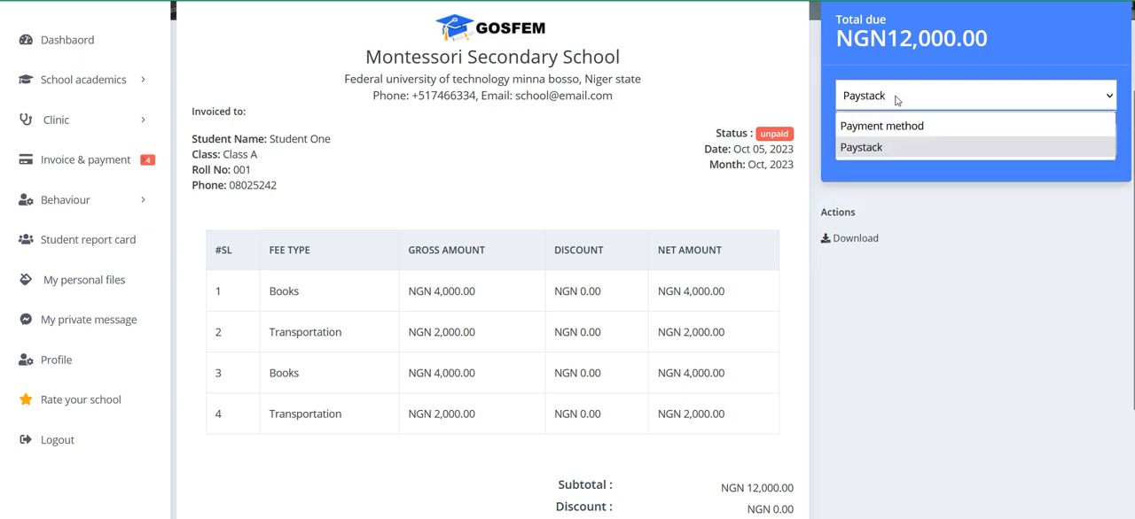
left_click(890, 149)
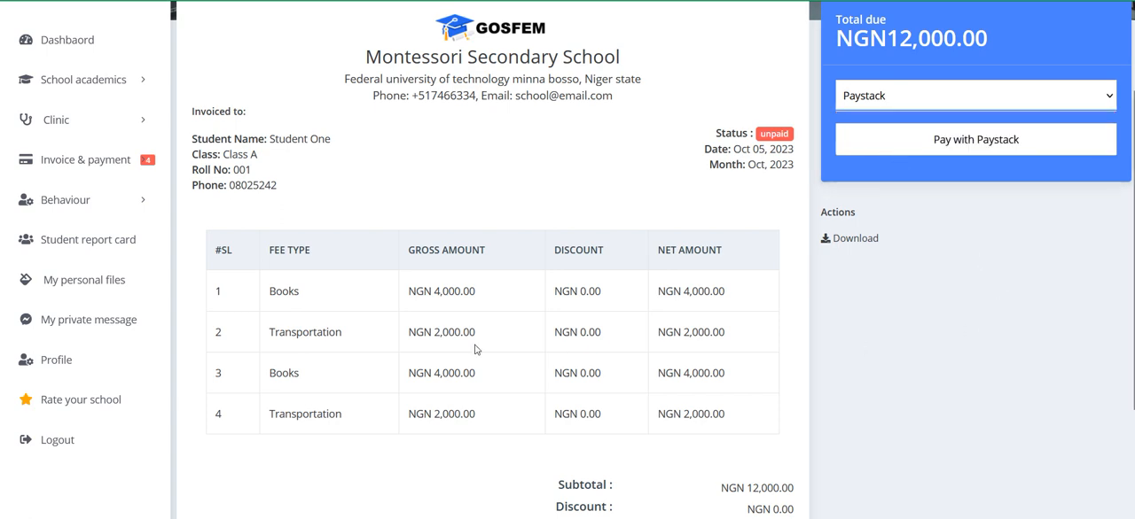
Step: Return to Student One's invoice list, open the payment page for the first Books invoice and examine its available payment methods
scroll(476, 350, "up", 2)
left_click(11, 2)
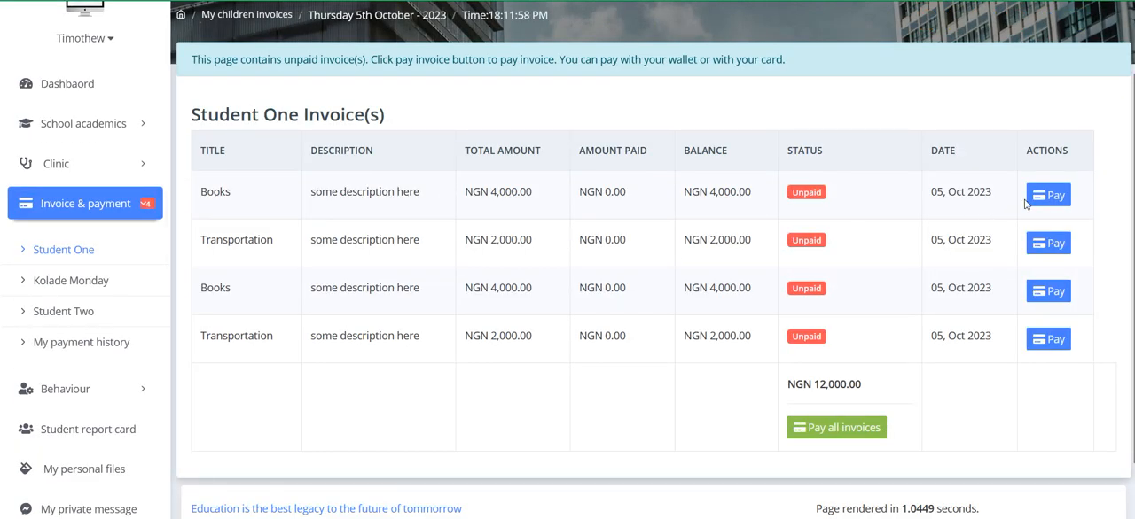
left_click(1039, 243)
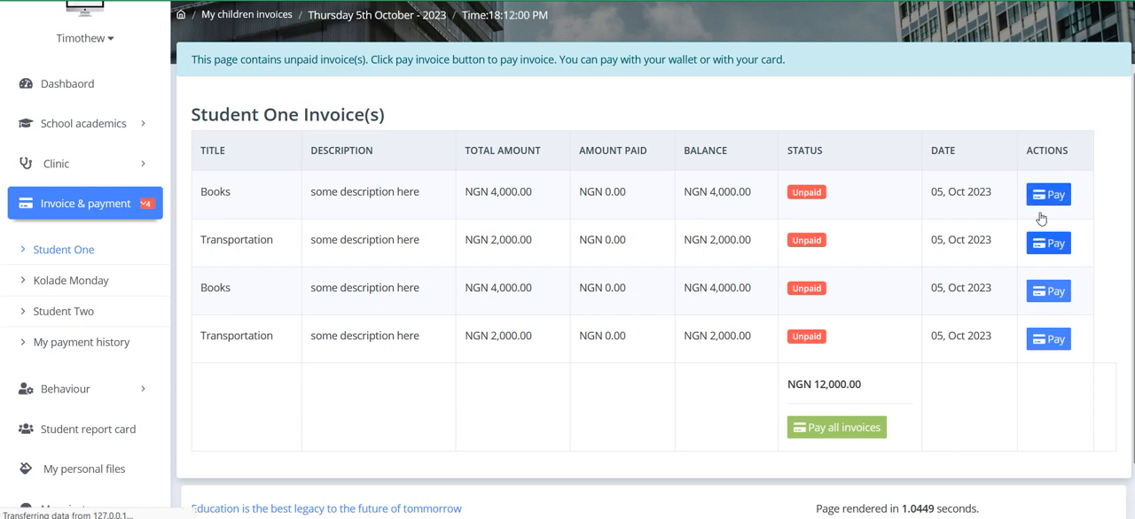
left_click(970, 222)
scroll(940, 368, "down", 3)
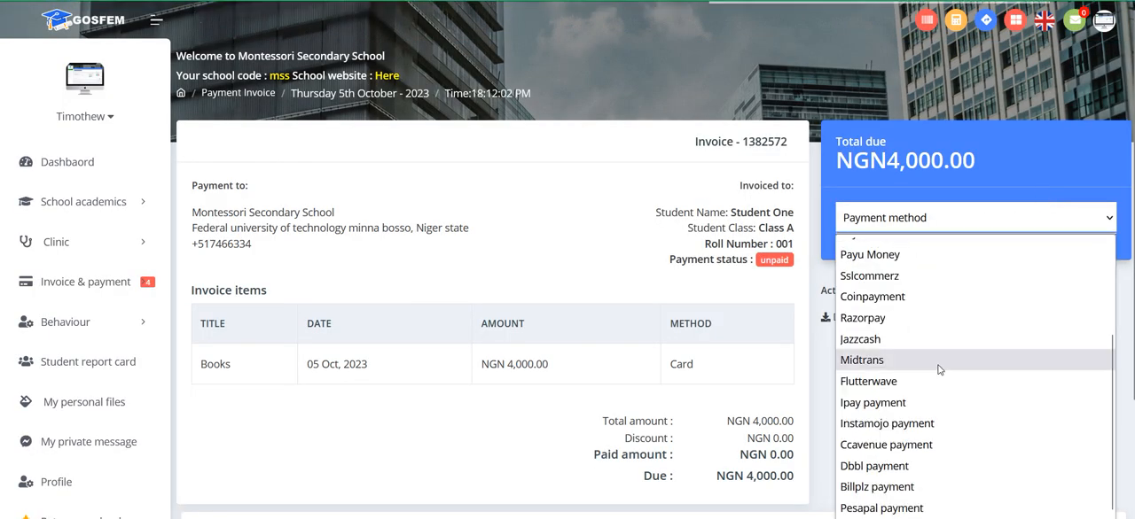
scroll(940, 369, "up", 3)
scroll(904, 369, "down", 3)
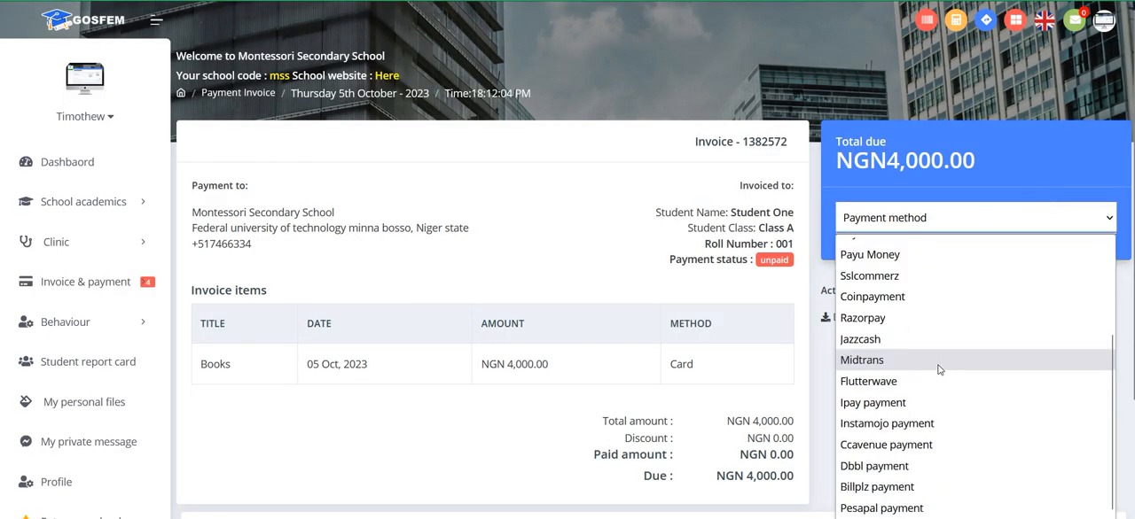
scroll(860, 337, "up", 3)
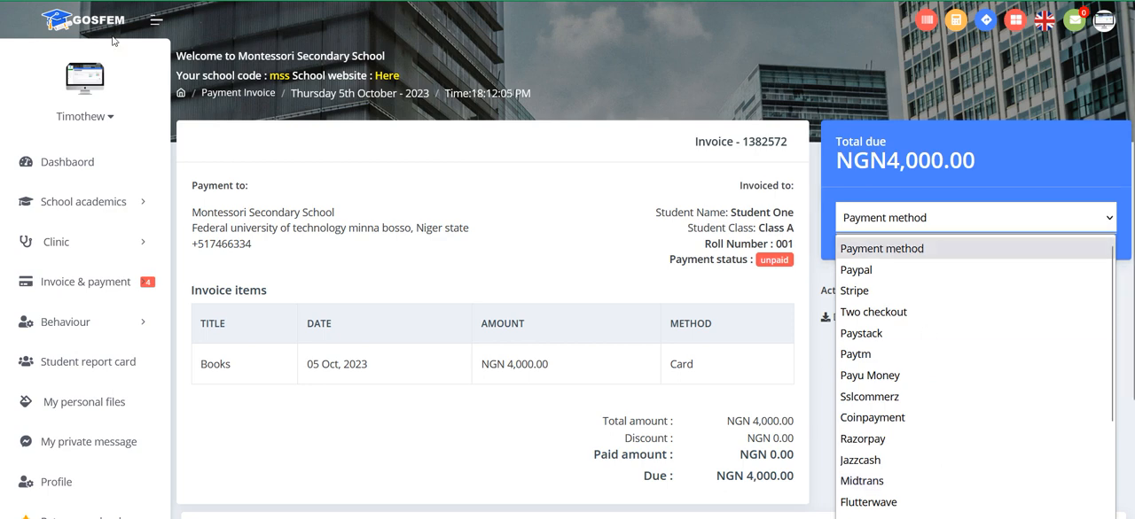
Step: Go back to Student One's invoices, reopen the payment for all of them together and select Paystack as the method
left_click(14, 1)
left_click(835, 429)
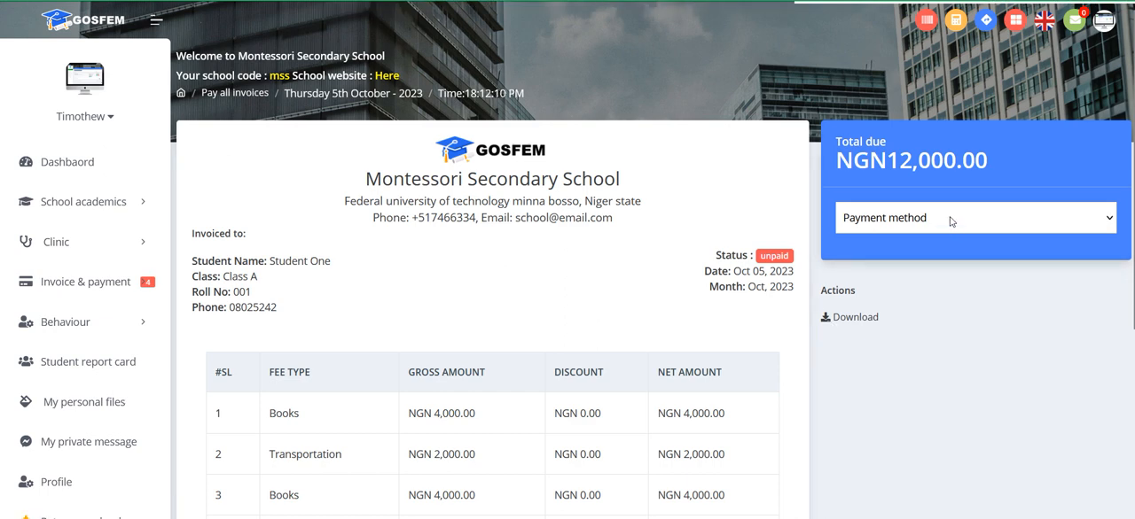
left_click(932, 220)
left_click(928, 271)
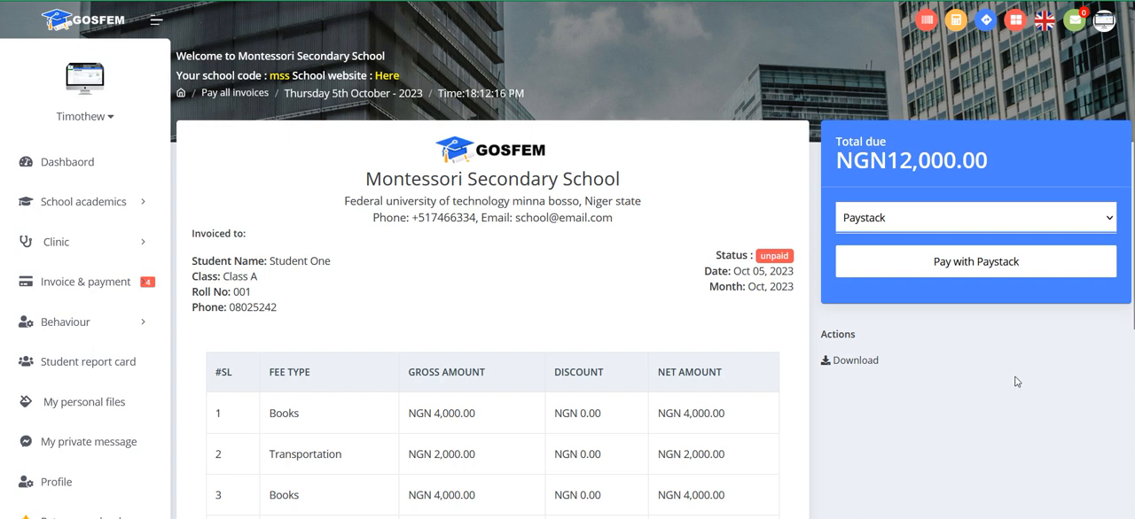
scroll(1017, 382, "down", 1)
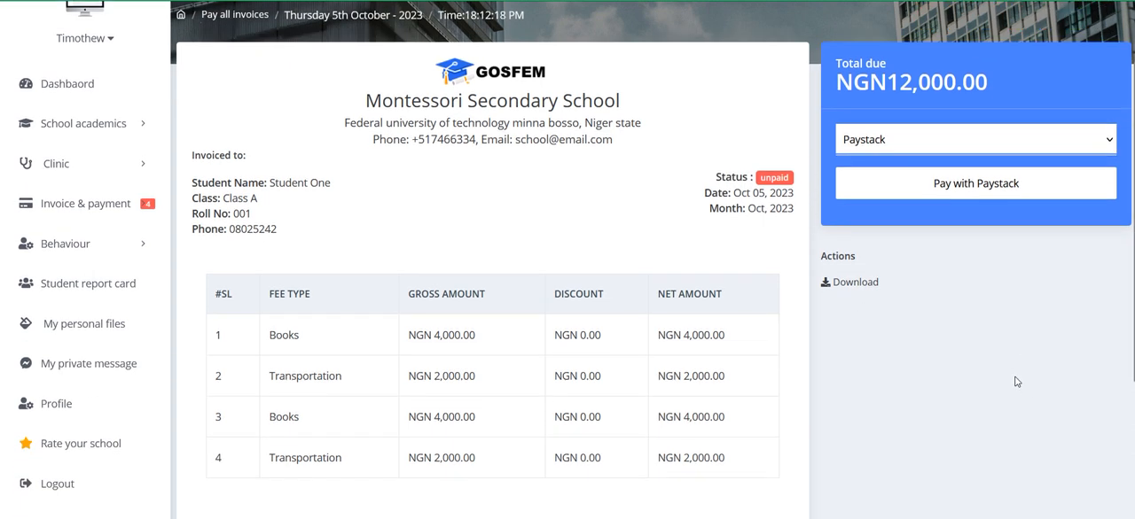
left_click(912, 147)
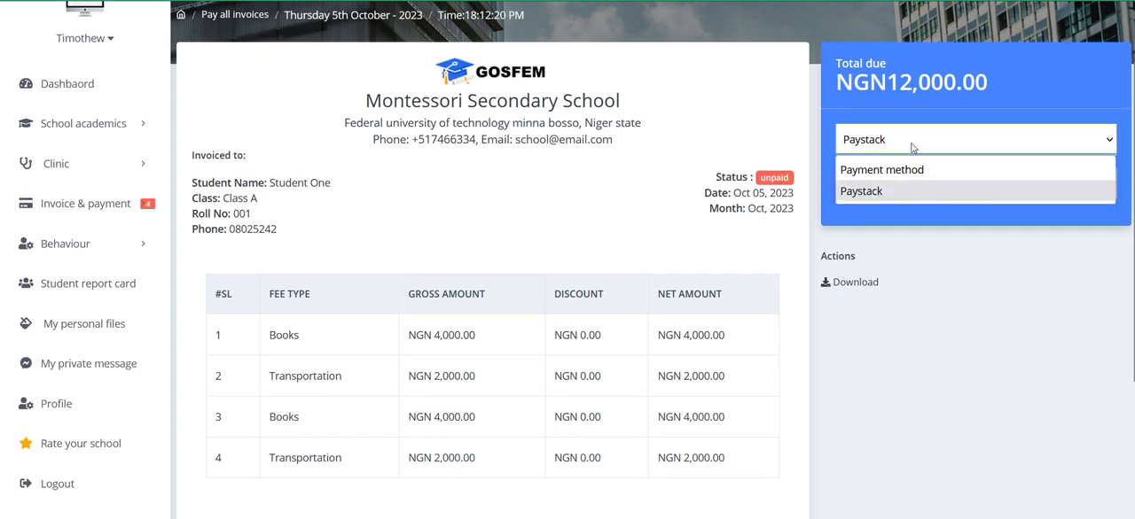
left_click(922, 190)
Step: Examine the combined invoice's fee items and summary amounts together with its Paystack payment option
scroll(687, 376, "down", 1)
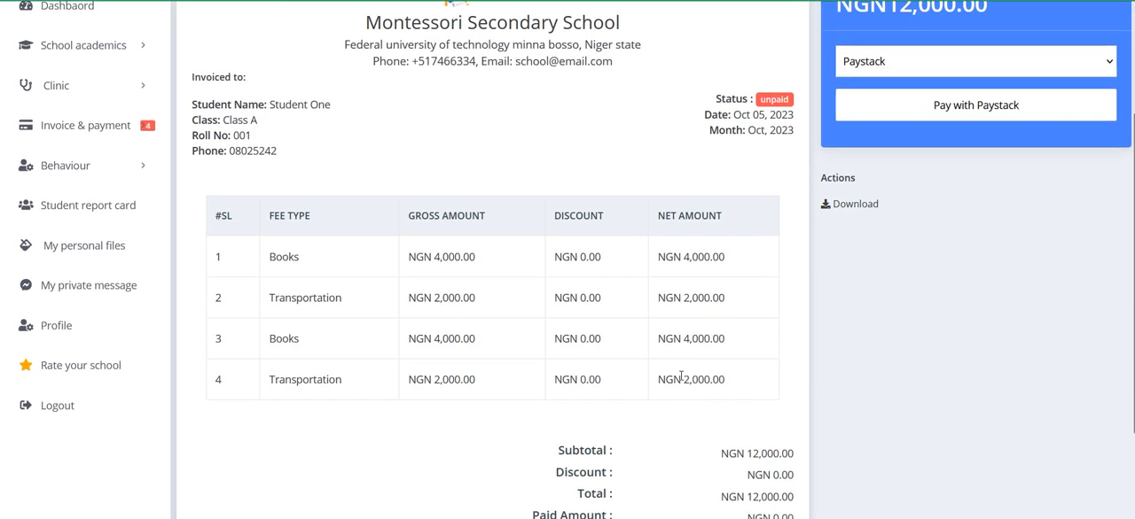
scroll(684, 375, "down", 1)
scroll(714, 405, "up", 2)
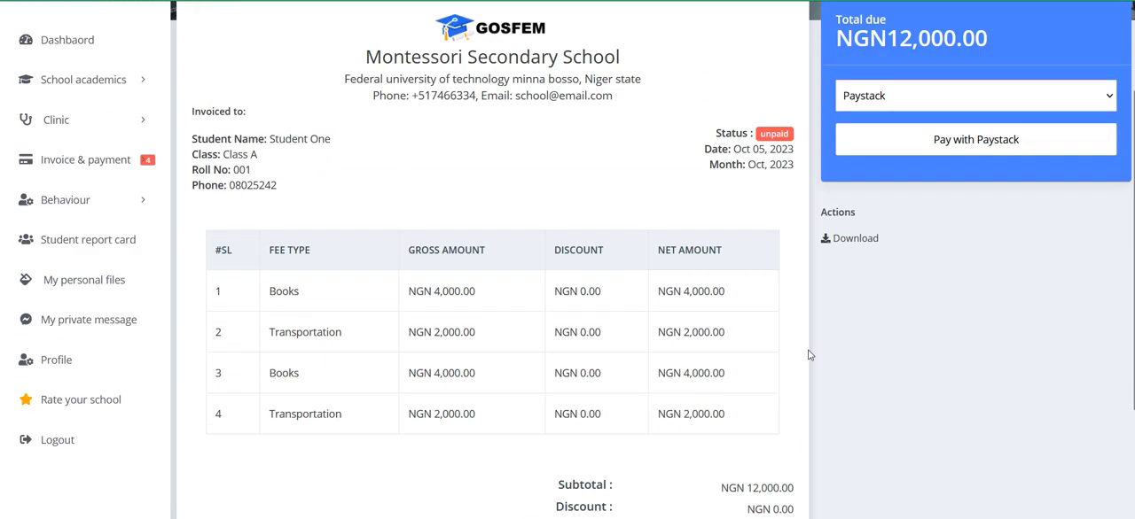
left_click(869, 150)
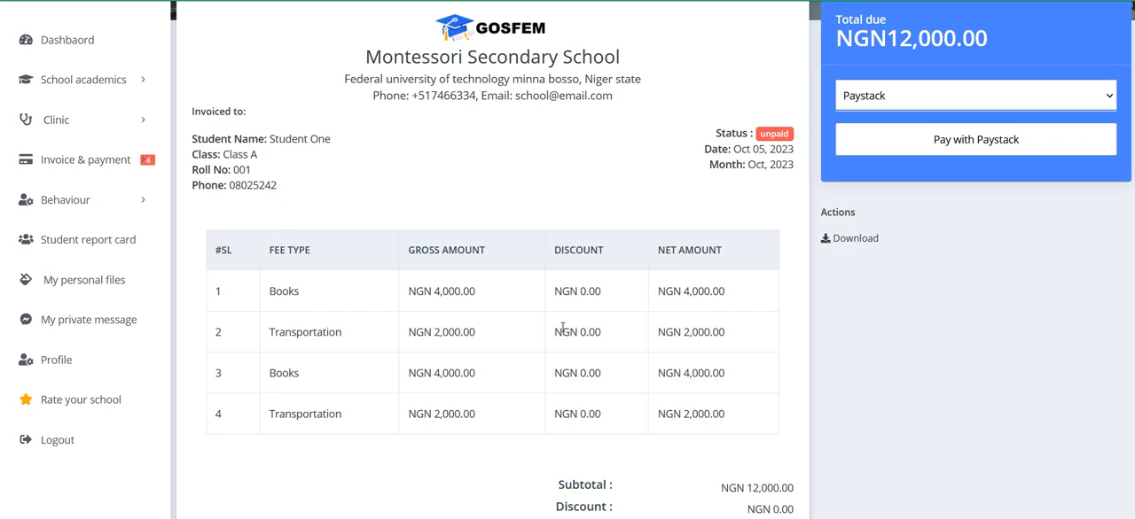
scroll(463, 331, "down", 1)
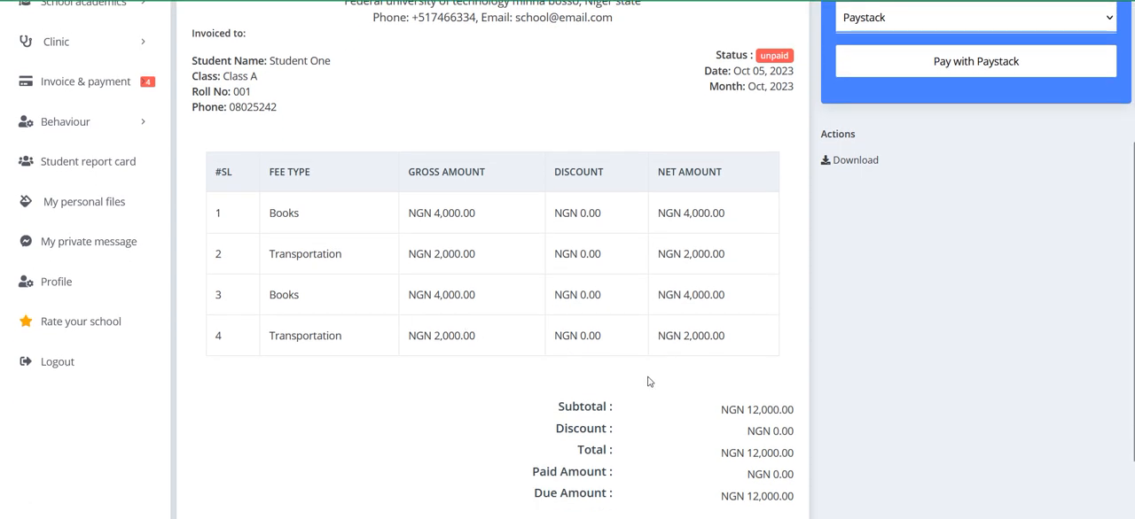
scroll(651, 380, "up", 1)
scroll(661, 372, "down", 1)
scroll(651, 355, "up", 1)
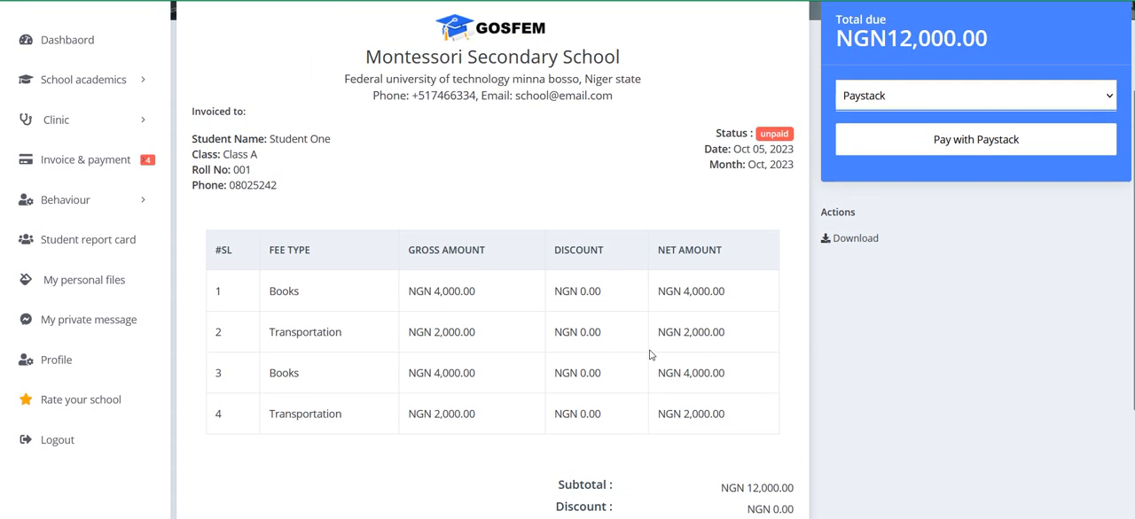
scroll(776, 191, "down", 1)
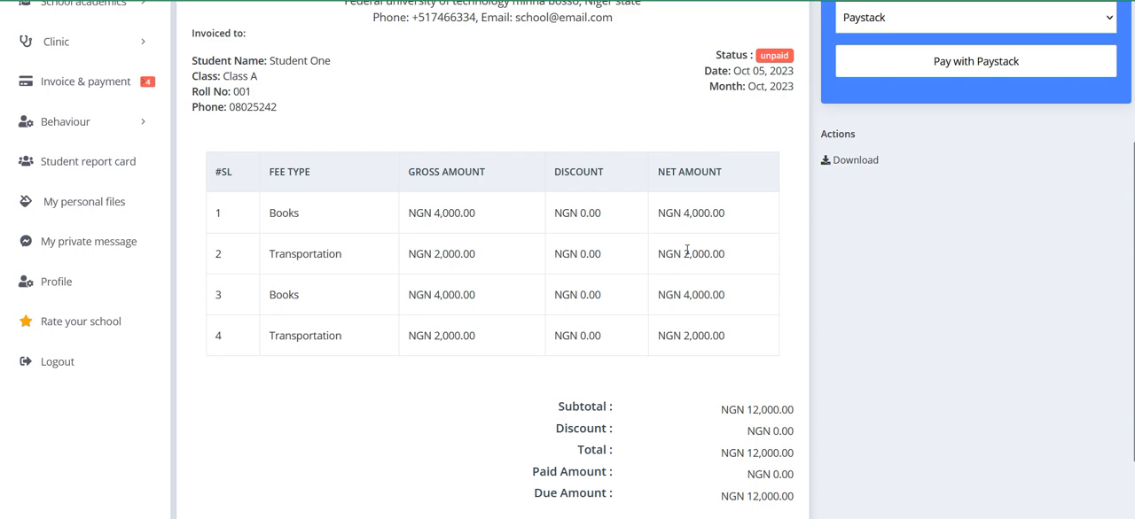
scroll(687, 251, "up", 2)
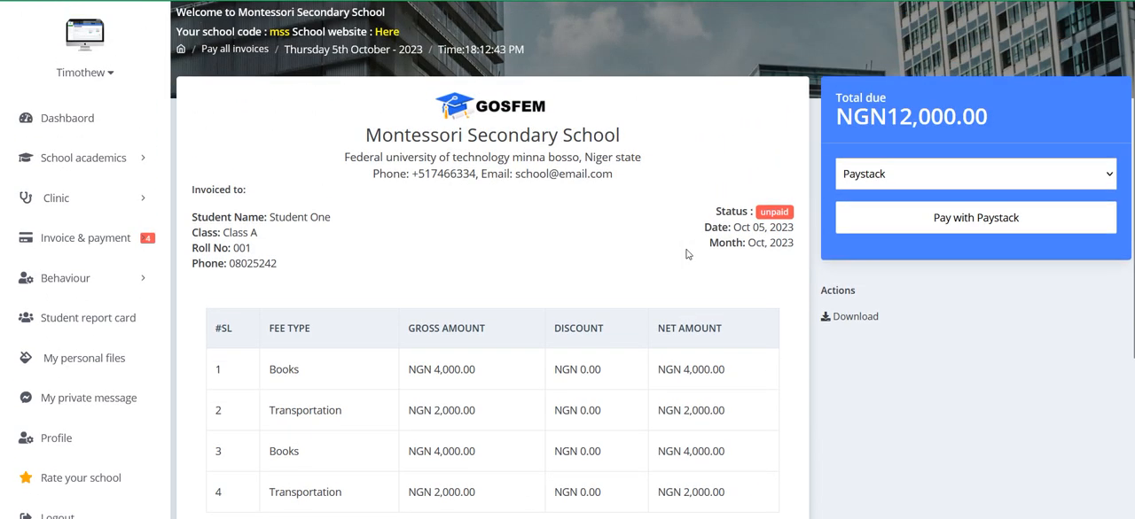
Step: Check the invoice lists of the parent's other two children and the parent's payment history
left_click(89, 238)
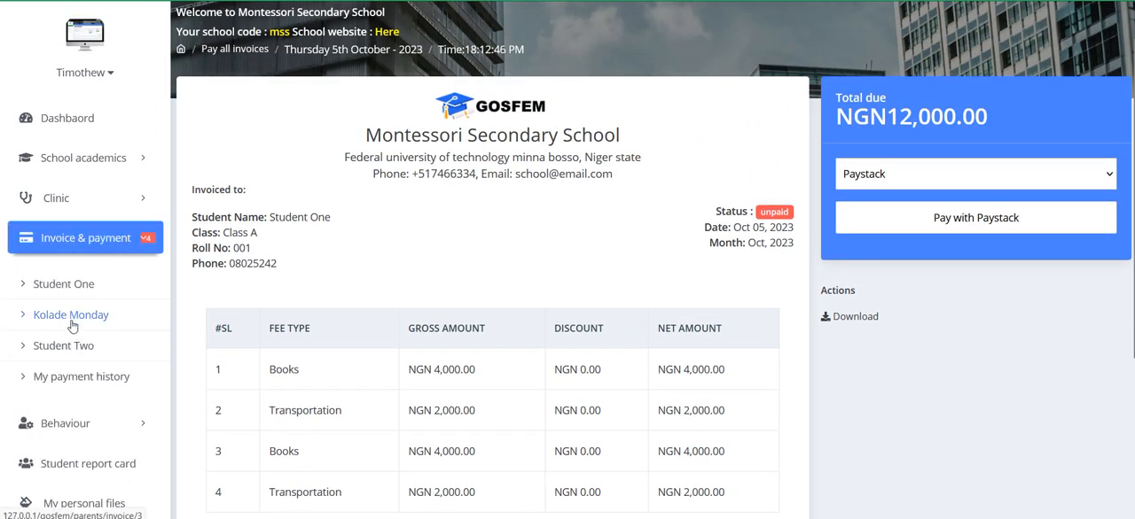
left_click(76, 321)
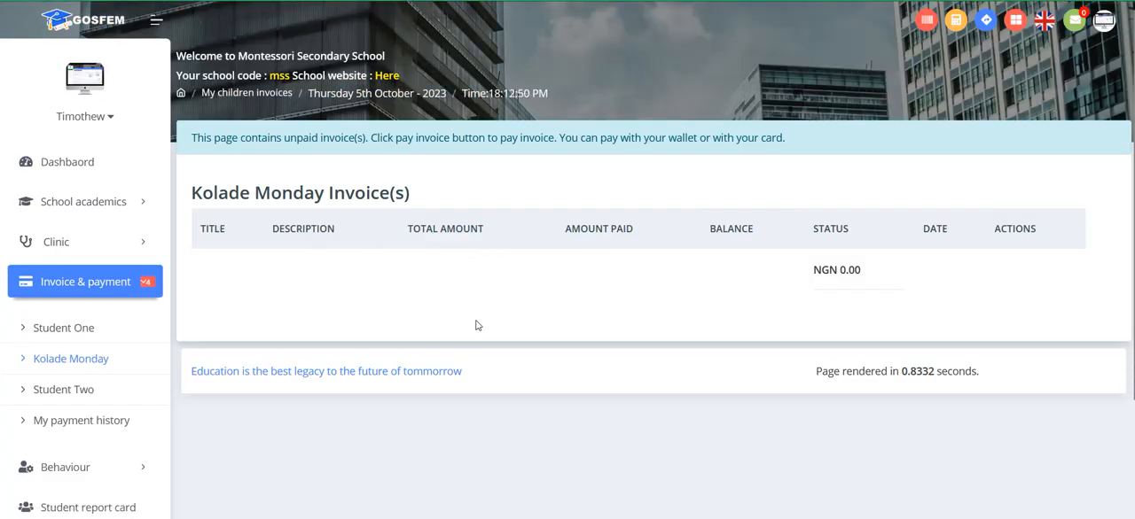
left_click(64, 390)
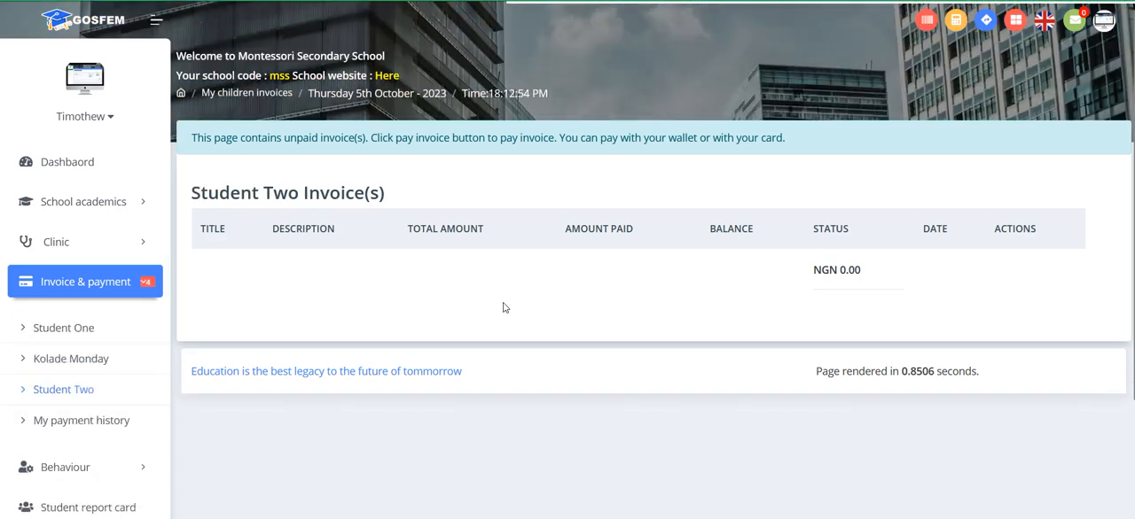
scroll(507, 310, "down", 1)
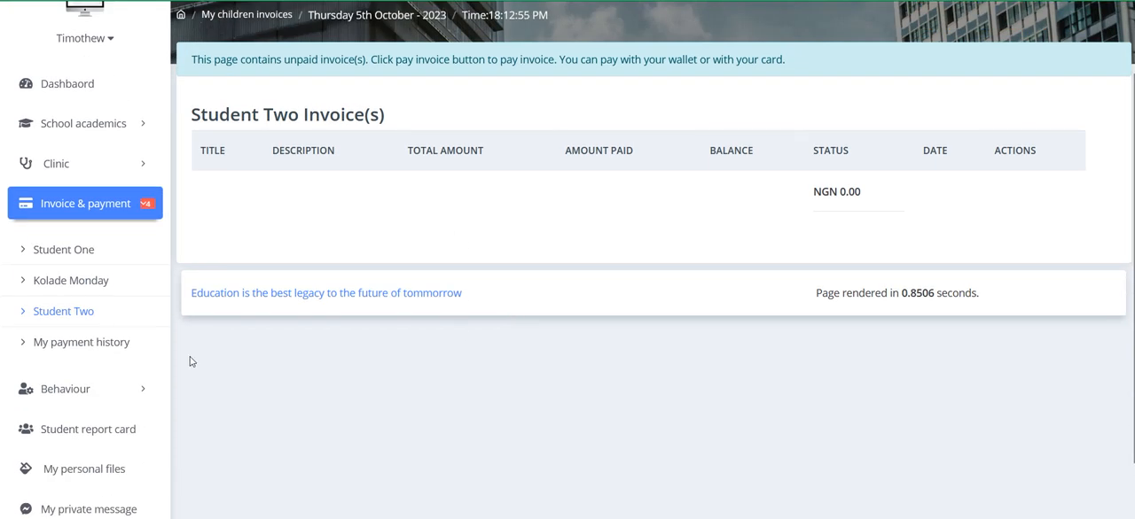
left_click(102, 345)
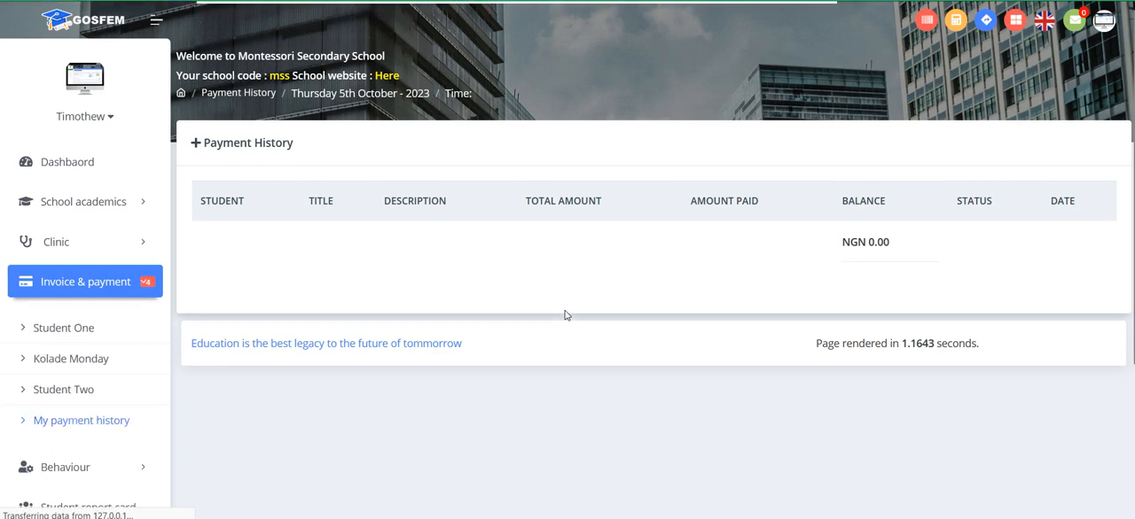
Step: Return to Student One's invoices and open the payment for all unpaid invoices together
left_click(54, 328)
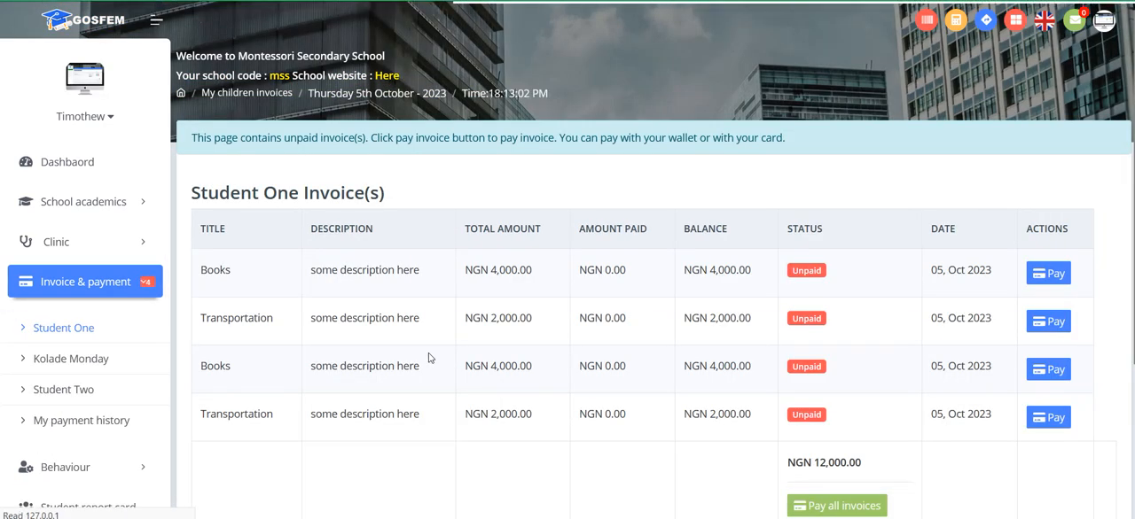
scroll(431, 354, "down", 2)
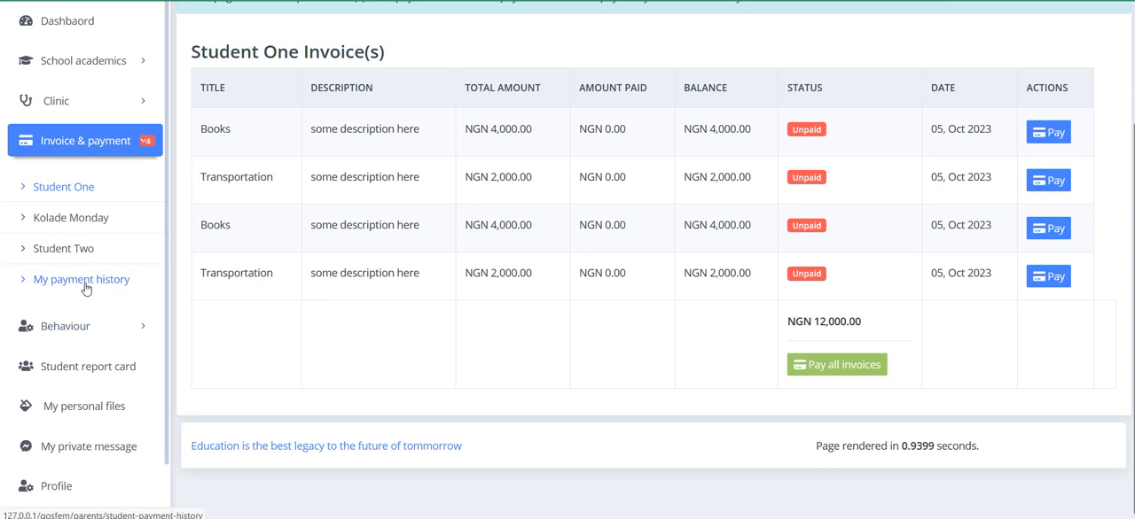
left_click(823, 374)
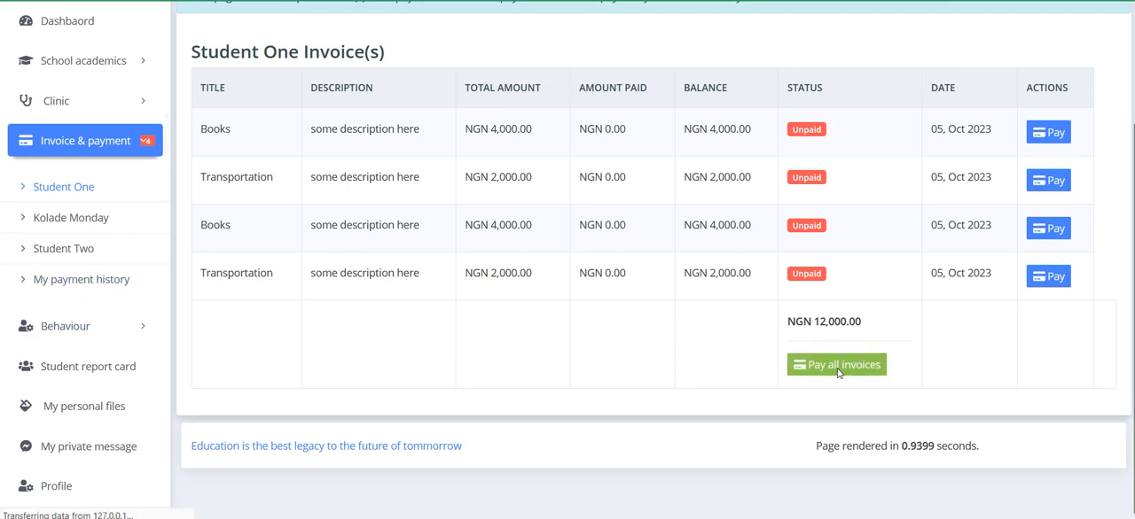
Step: Check the combined invoice's fee items and log out of the parent account
scroll(992, 304, "down", 1)
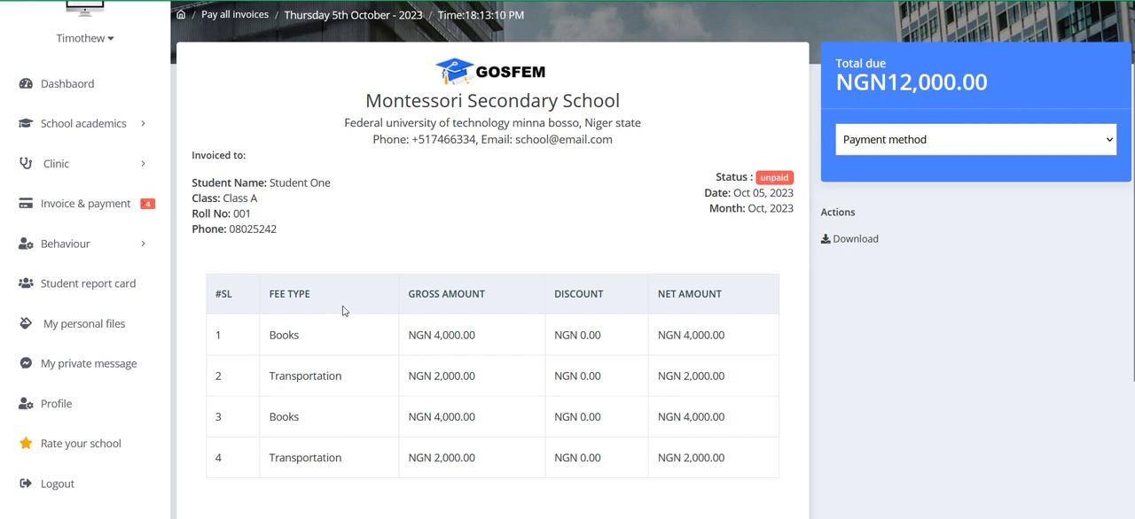
scroll(344, 310, "up", 1)
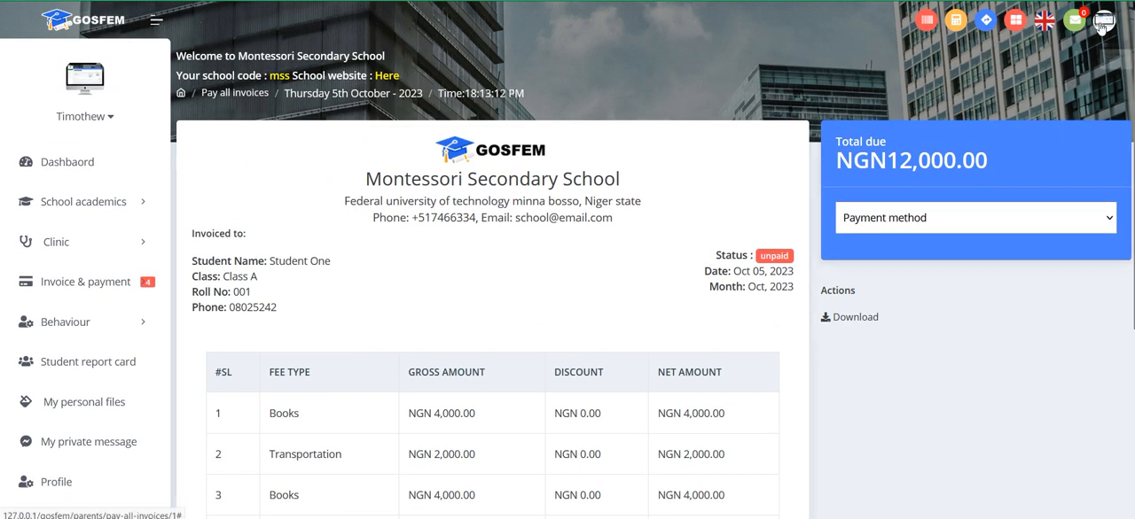
left_click(1104, 20)
left_click(1004, 177)
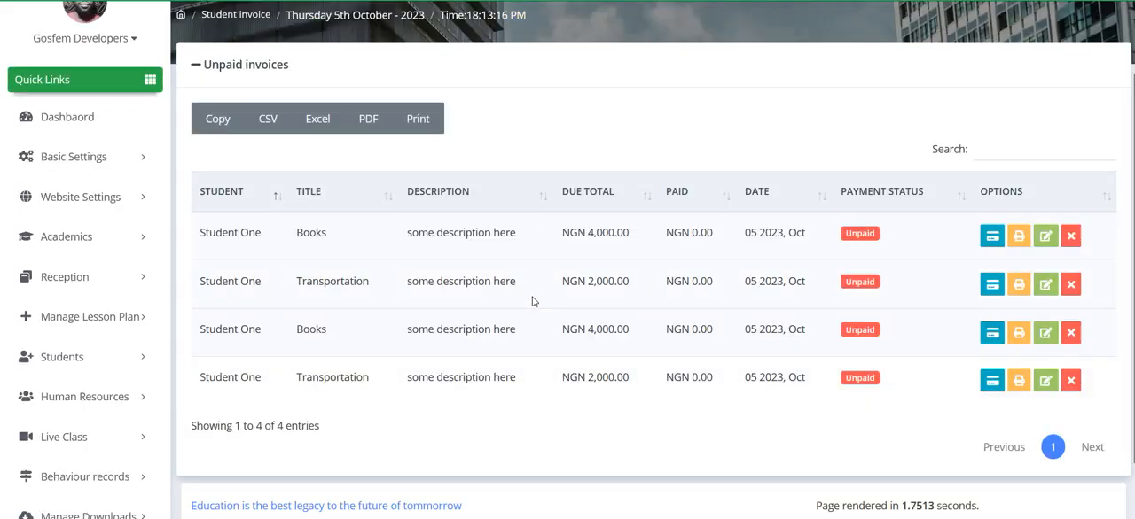
Step: In the administrator's session, open the student details list, copy Student One's auto-login link and close its dialog
left_click(72, 359)
scroll(71, 369, "down", 2)
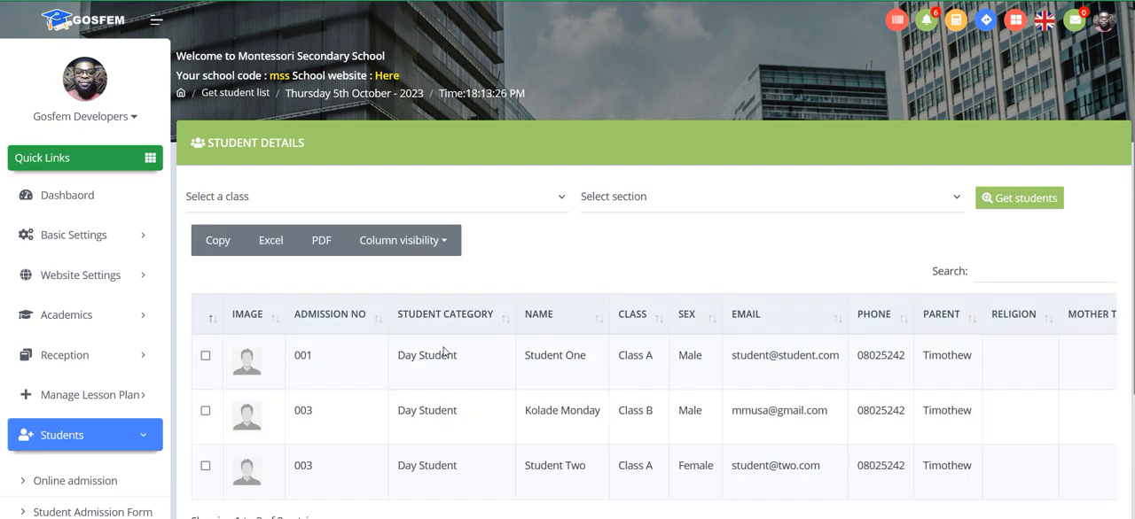
scroll(443, 352, "down", 2)
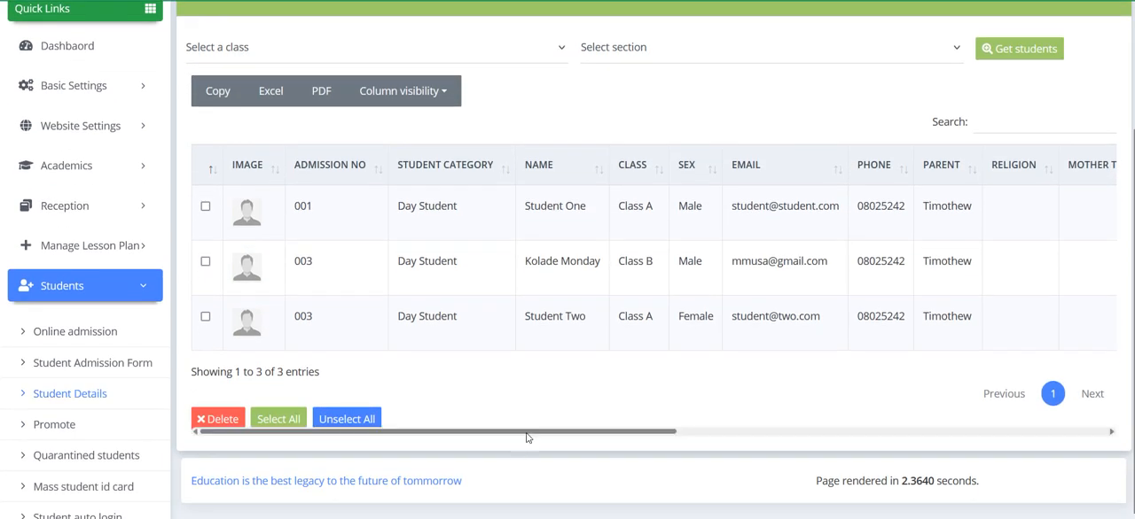
left_click_drag(526, 437, 945, 433)
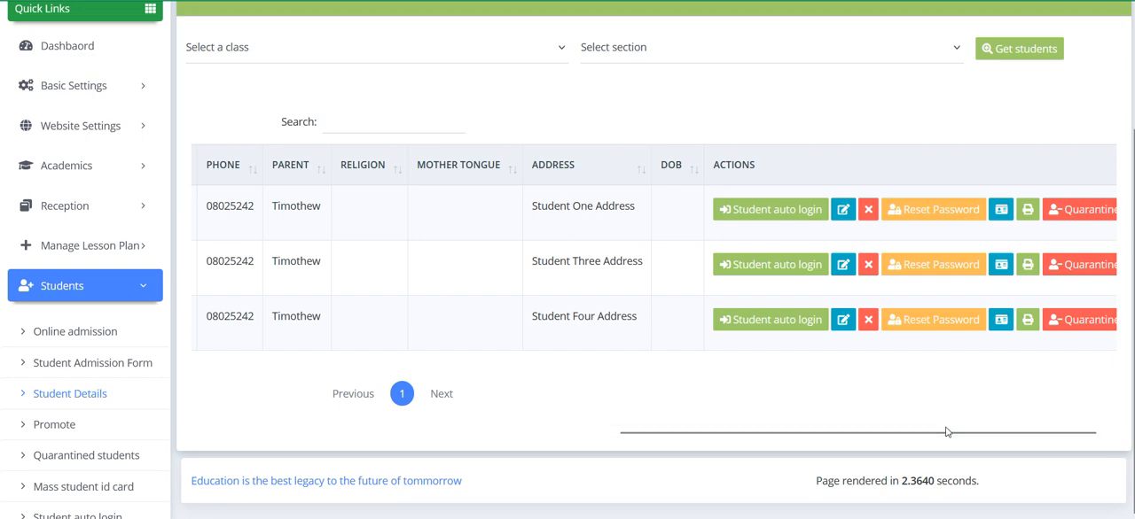
left_click_drag(758, 433, 1061, 423)
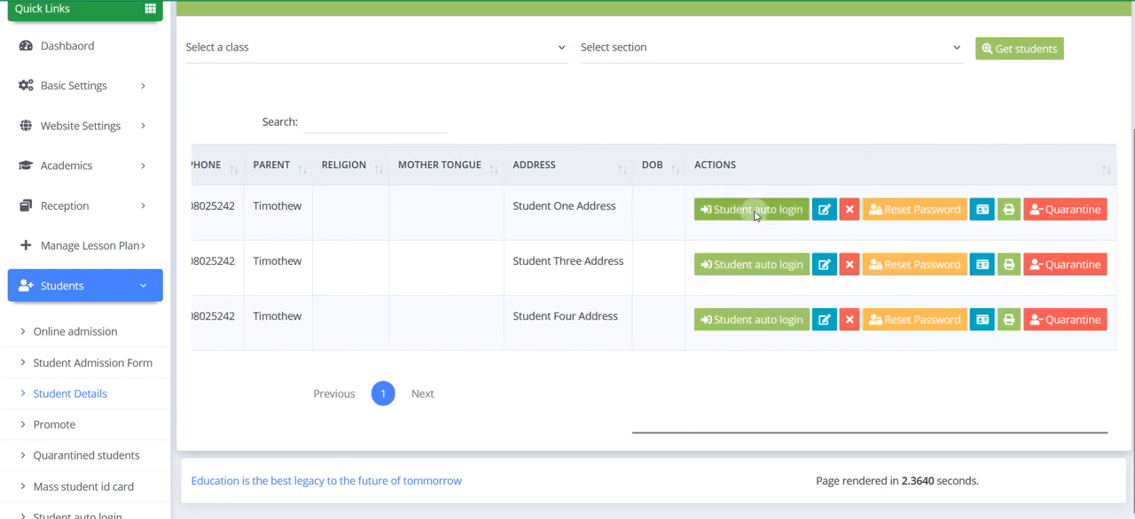
left_click(754, 213)
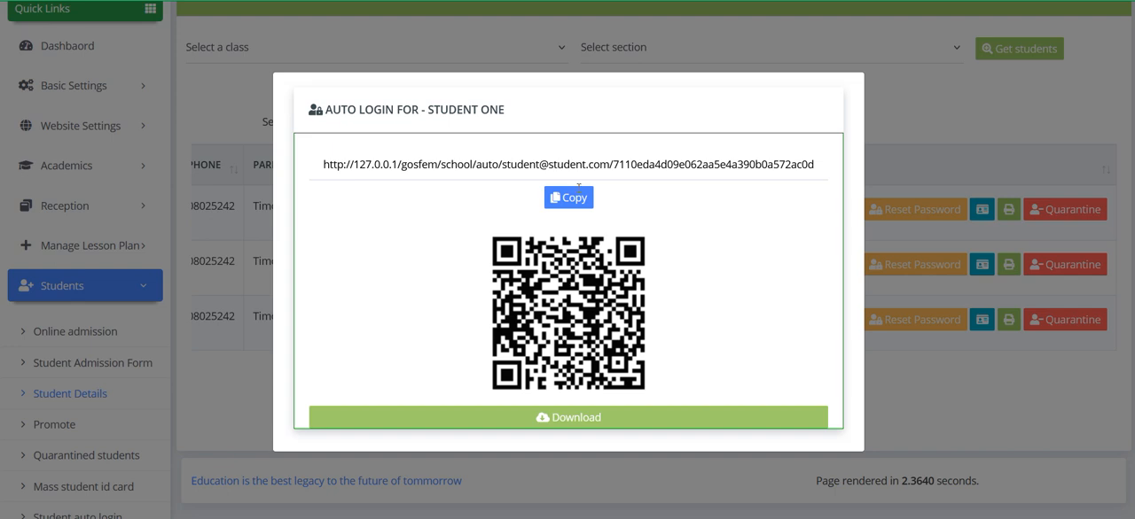
left_click(568, 197)
left_click(917, 355)
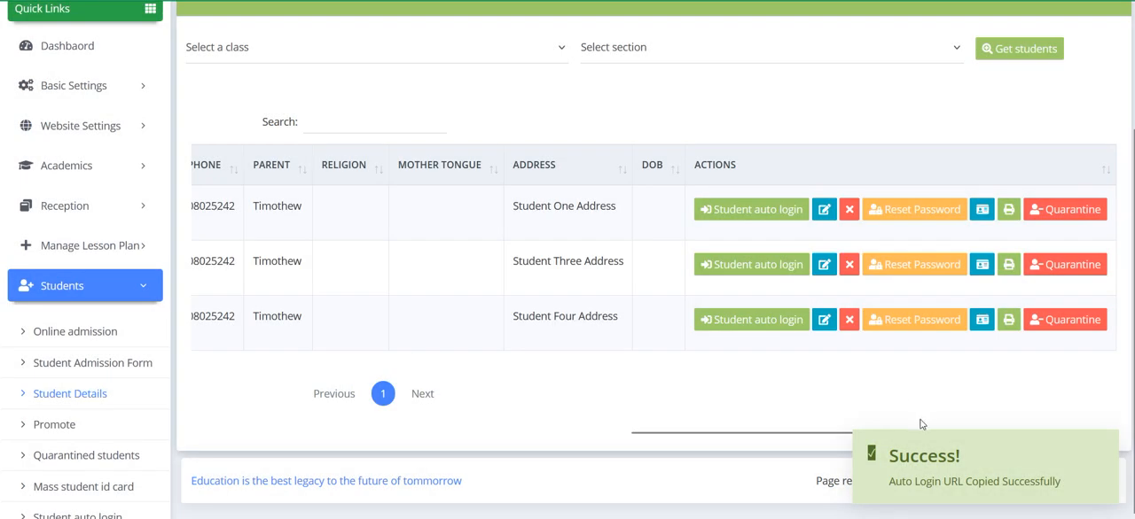
Step: Switch to the browser window with the school website and load the copied auto-login link to sign in as Student One
left_click(642, 518)
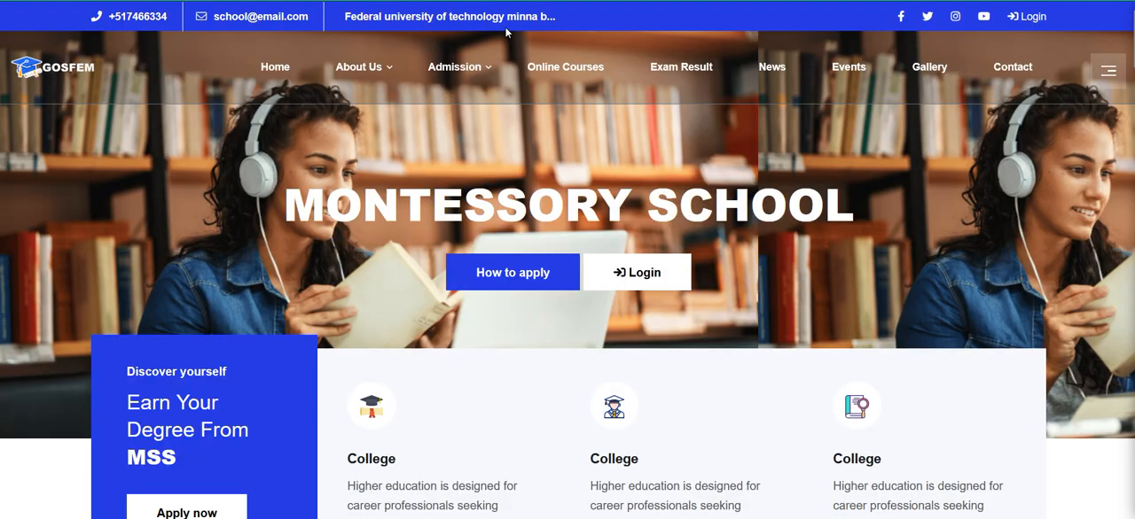
left_click(518, 6)
key("ctrl+v")
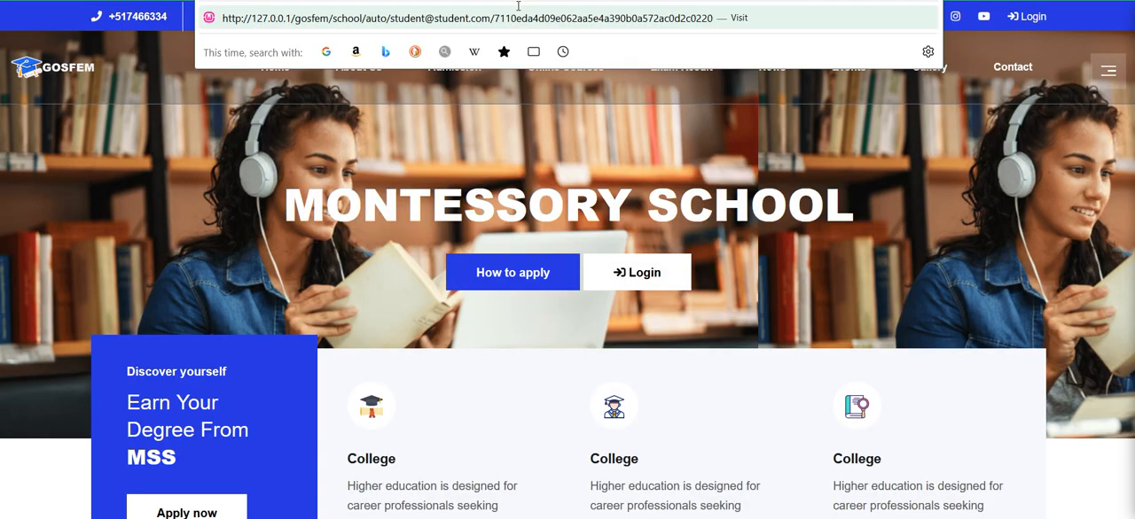
key("Return")
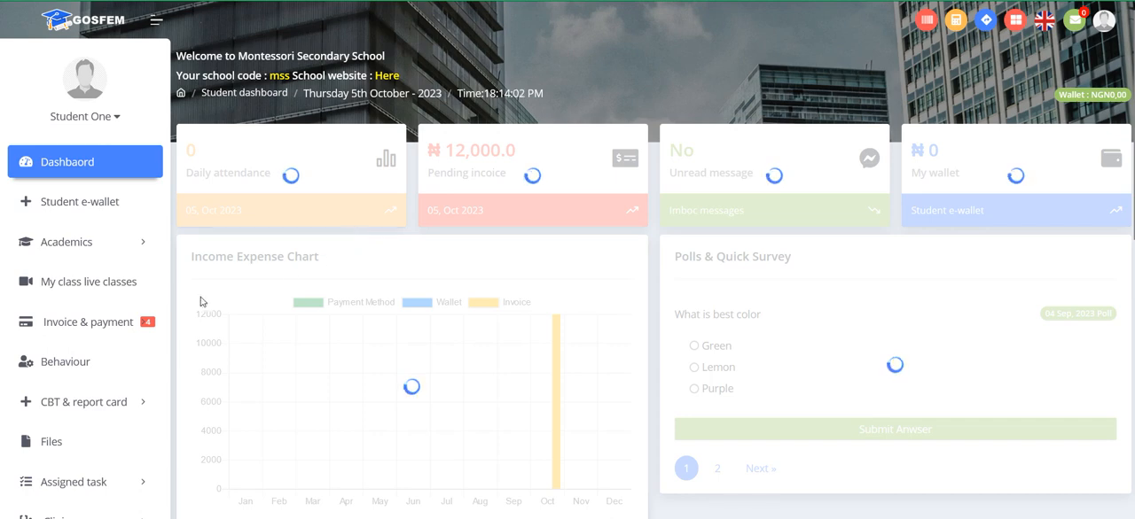
Step: Open the student's unpaid invoices and go to the payment page of the first Books invoice
left_click(101, 328)
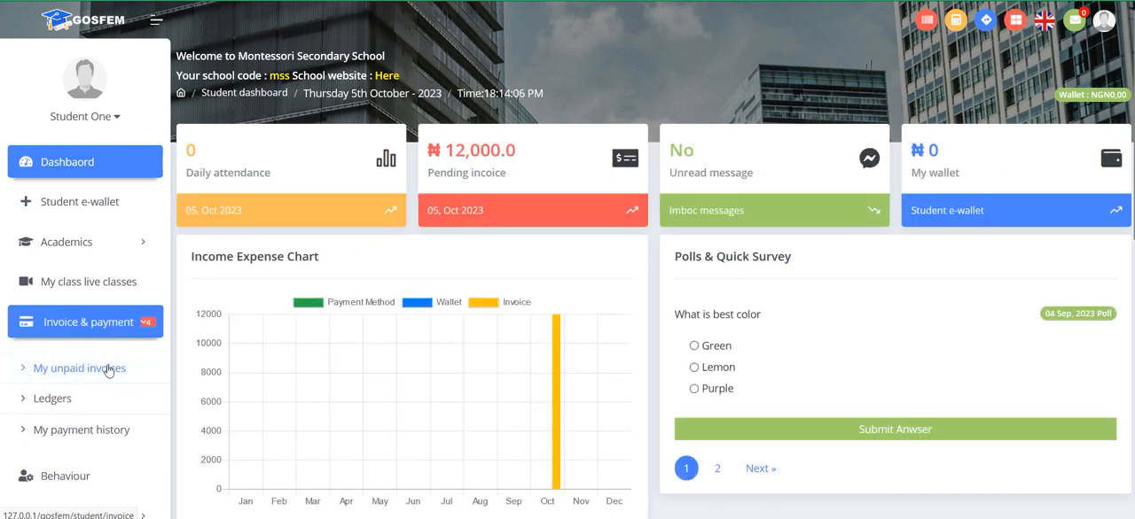
left_click(108, 369)
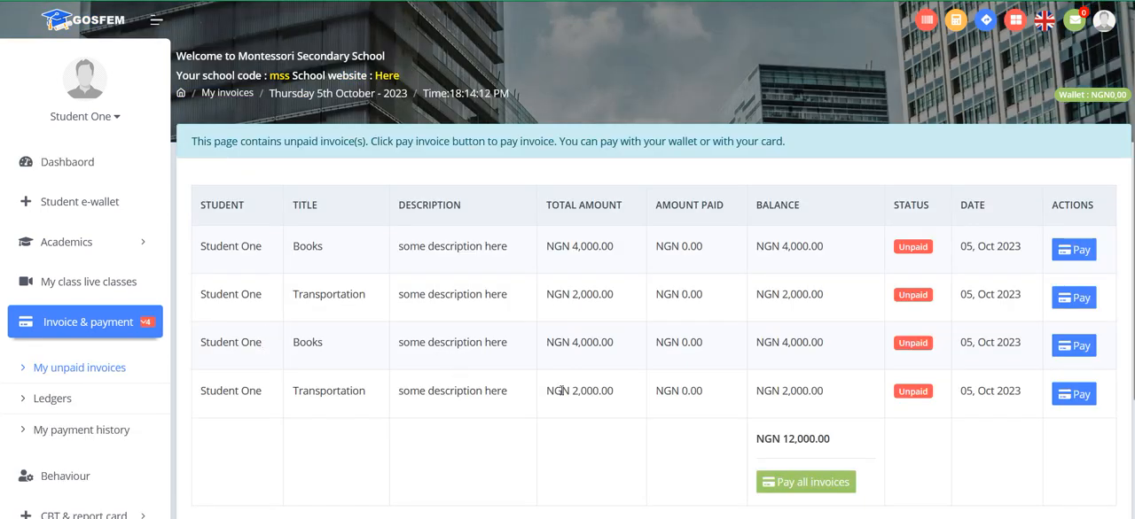
left_click(1072, 251)
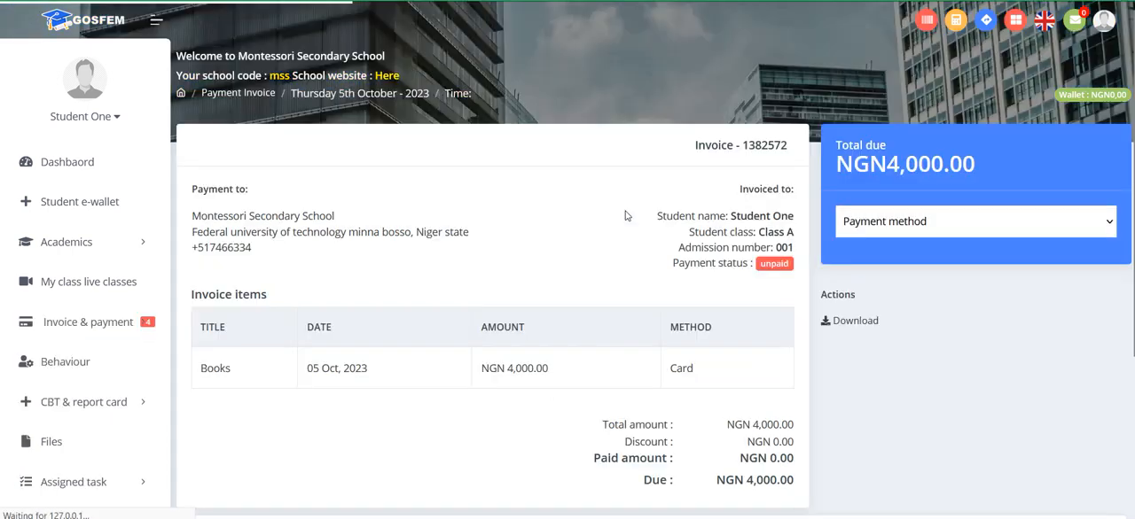
Step: Look through the payment methods offered for the Books invoice and return to the unpaid invoices list
left_click(939, 225)
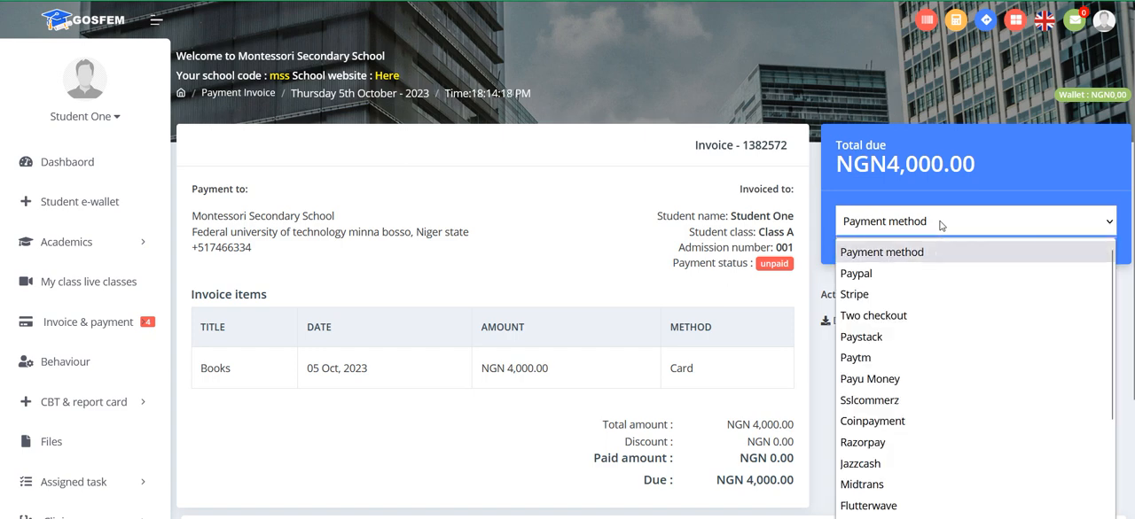
left_click(536, 167)
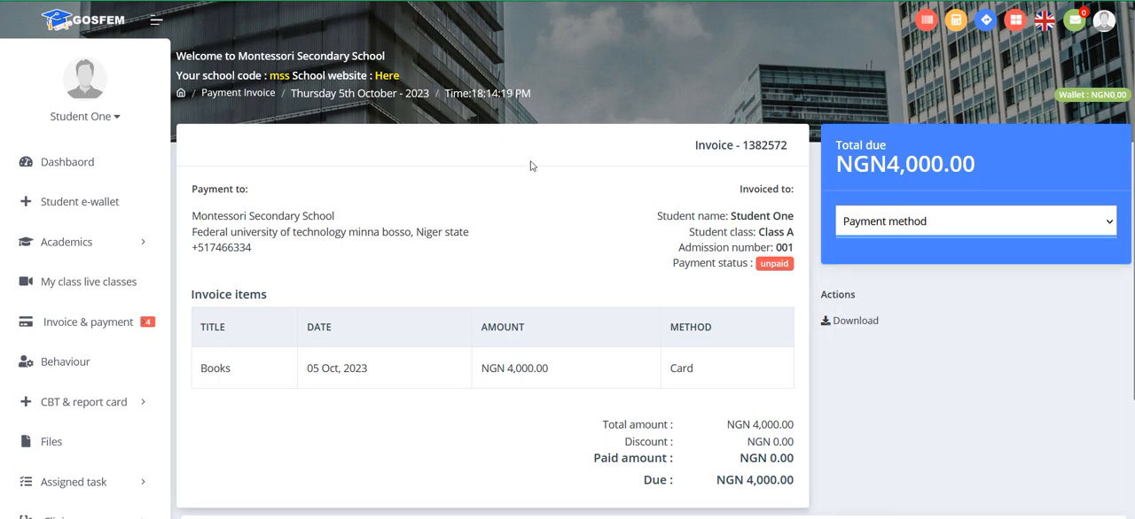
left_click(18, 4)
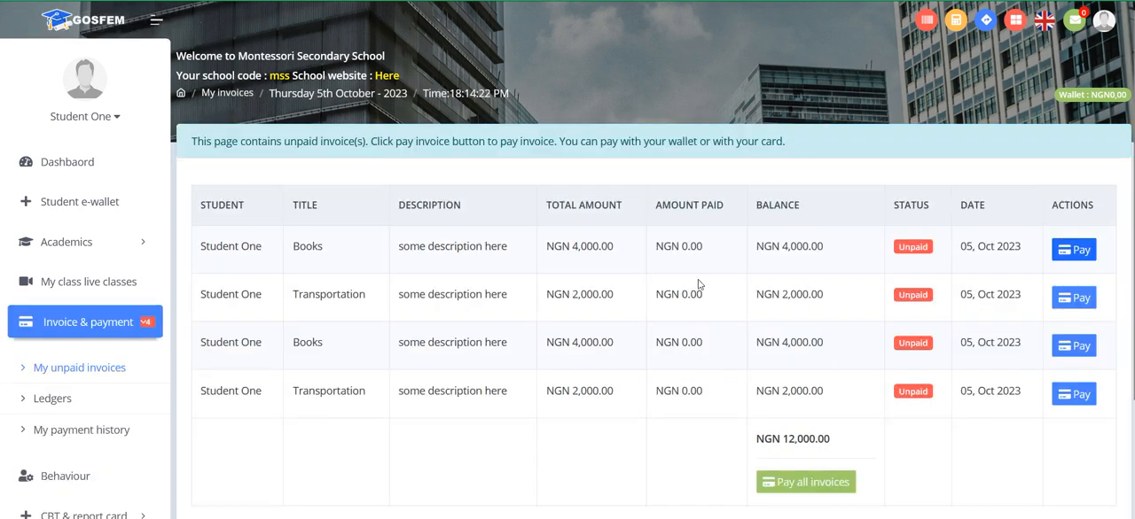
Step: Open the payment for all of the student's unpaid invoices together and select Paystack as the payment method
scroll(711, 302, "down", 1)
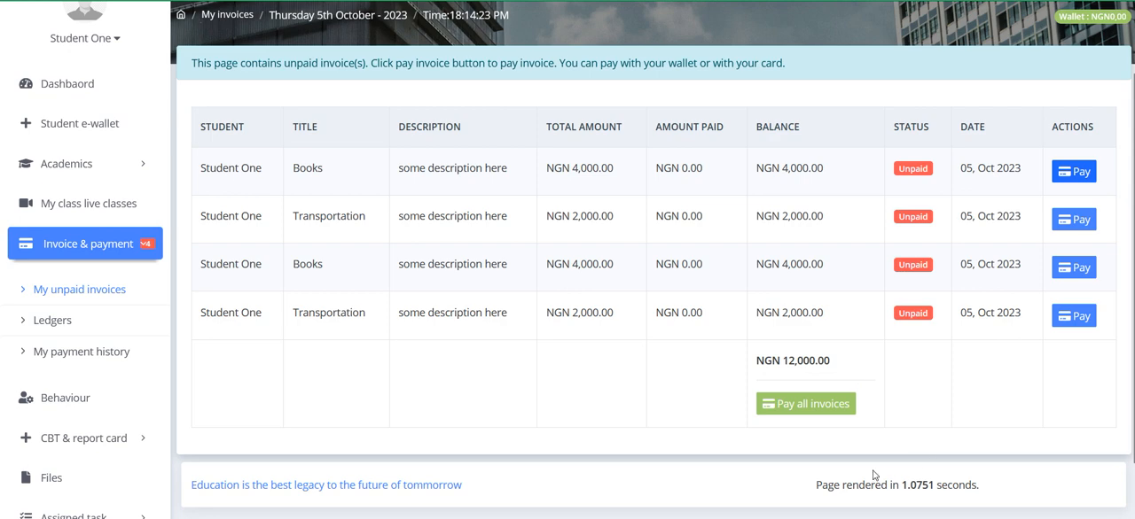
left_click(834, 414)
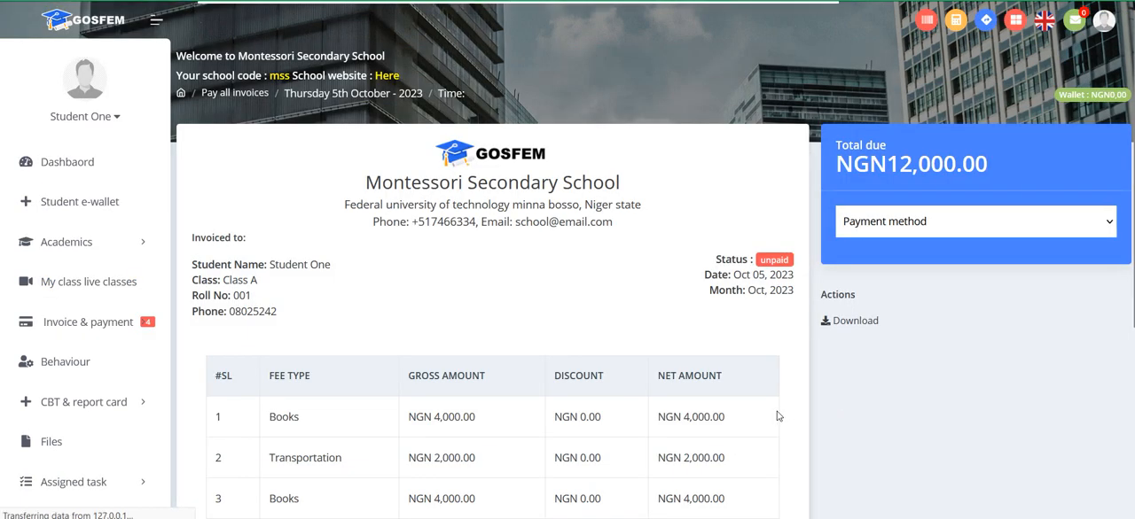
scroll(649, 408, "down", 2)
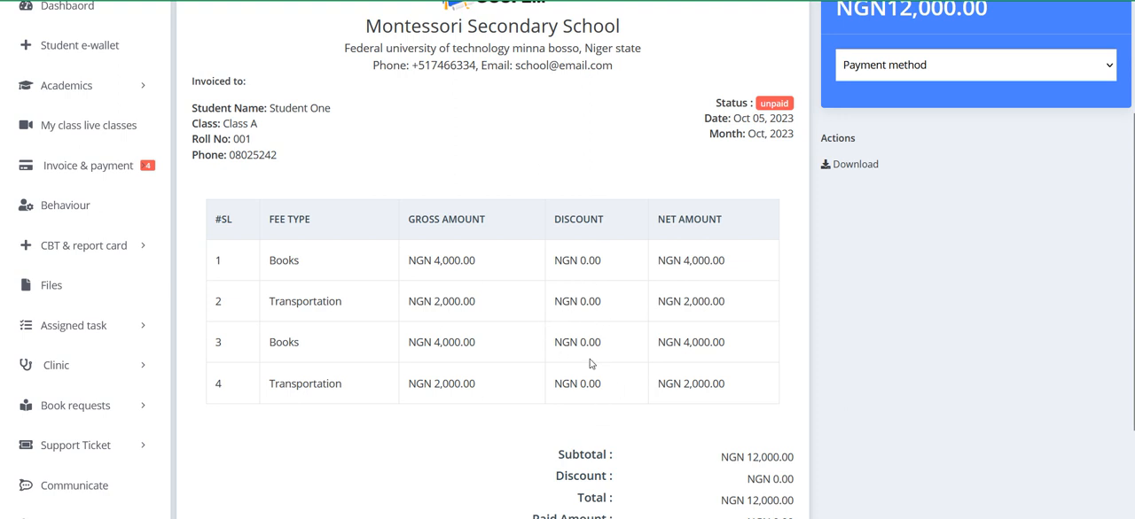
scroll(590, 363, "down", 2)
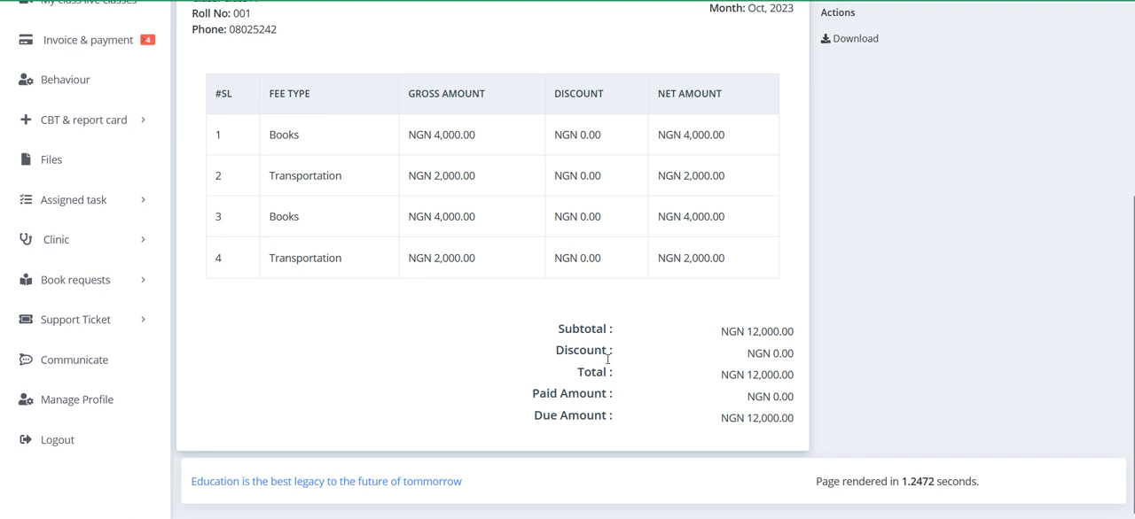
scroll(607, 359, "up", 3)
left_click(913, 96)
left_click(893, 152)
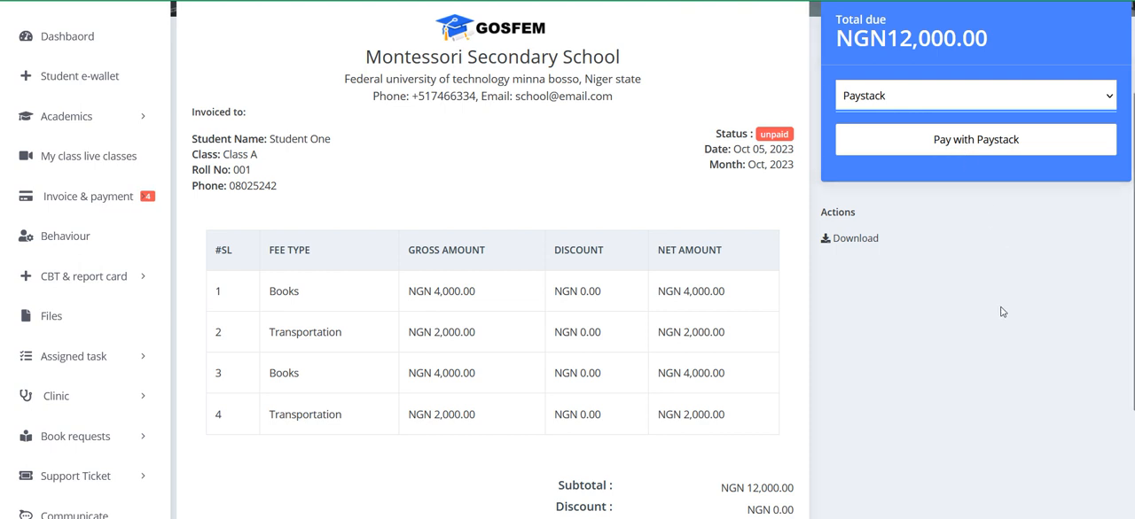
Step: Review the combined invoice's fee items, summary amounts and payment status, and preview its printable download without saving it
scroll(1001, 311, "down", 1)
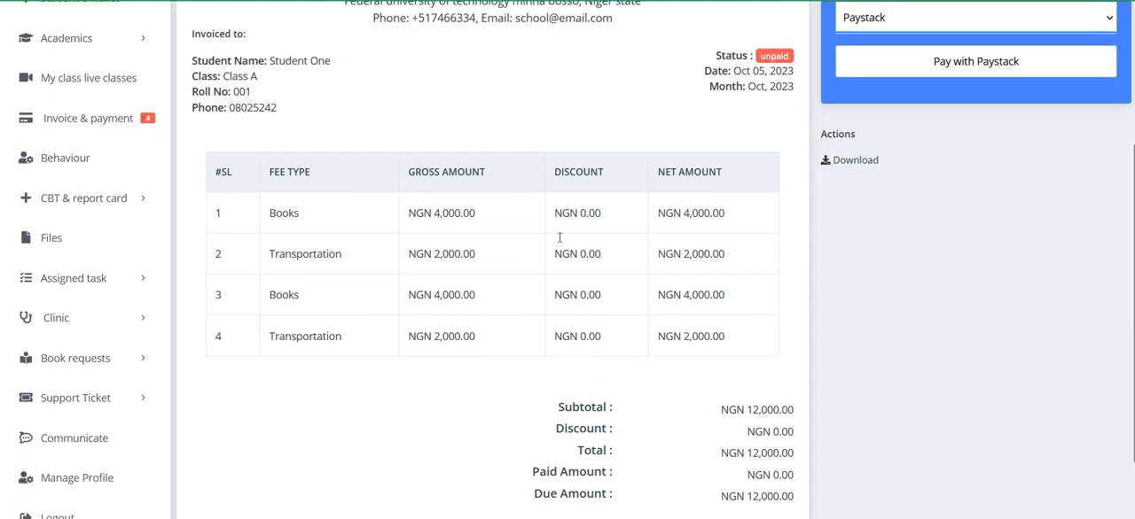
scroll(469, 267, "down", 1)
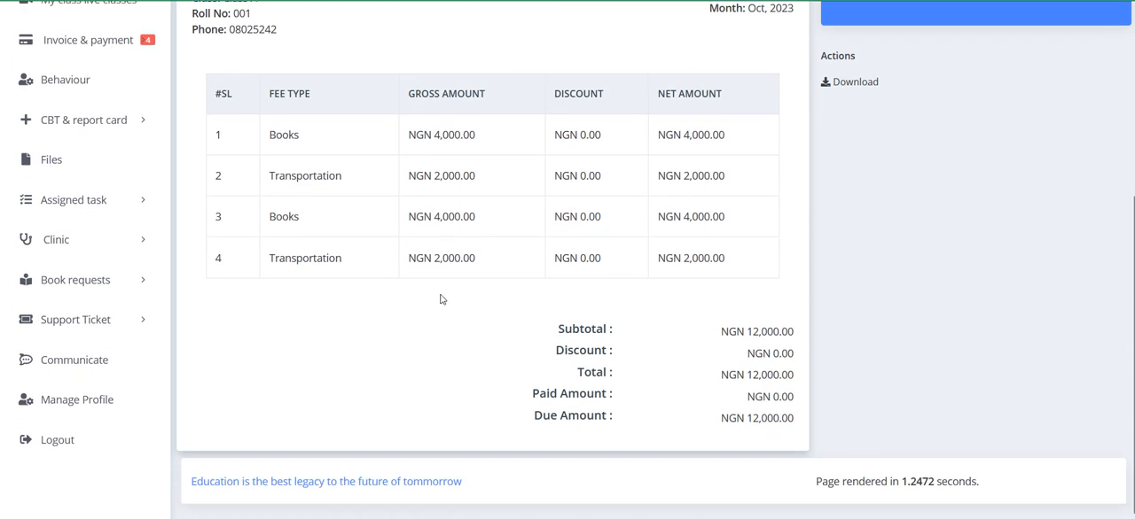
scroll(441, 298, "up", 4)
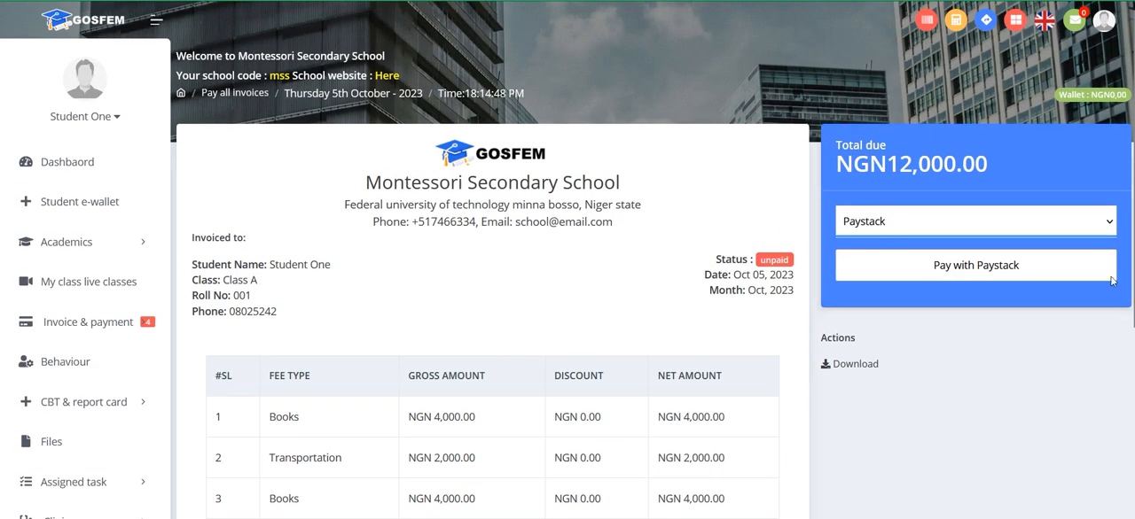
double_click(776, 262)
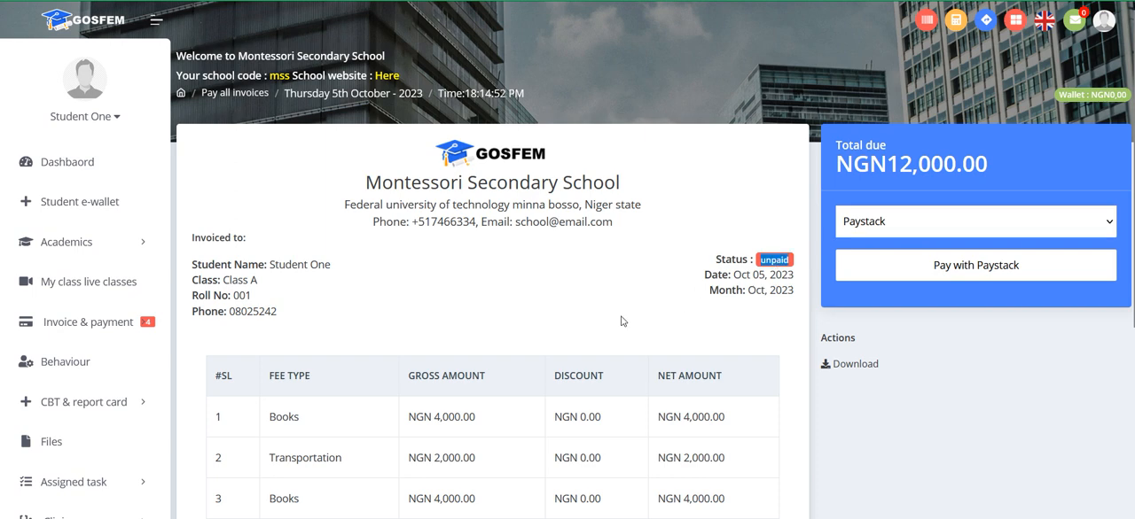
left_click(862, 368)
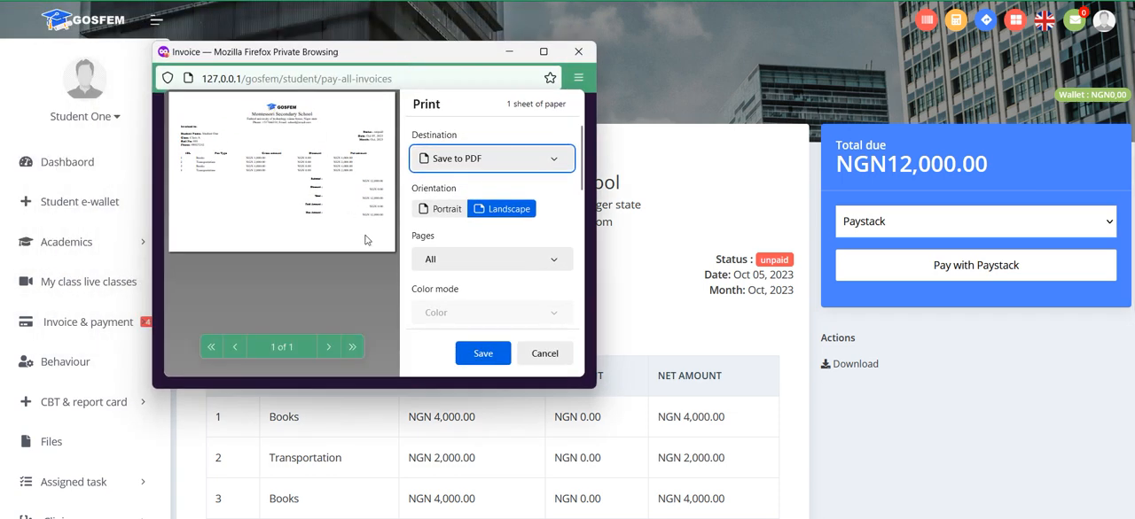
left_click(541, 355)
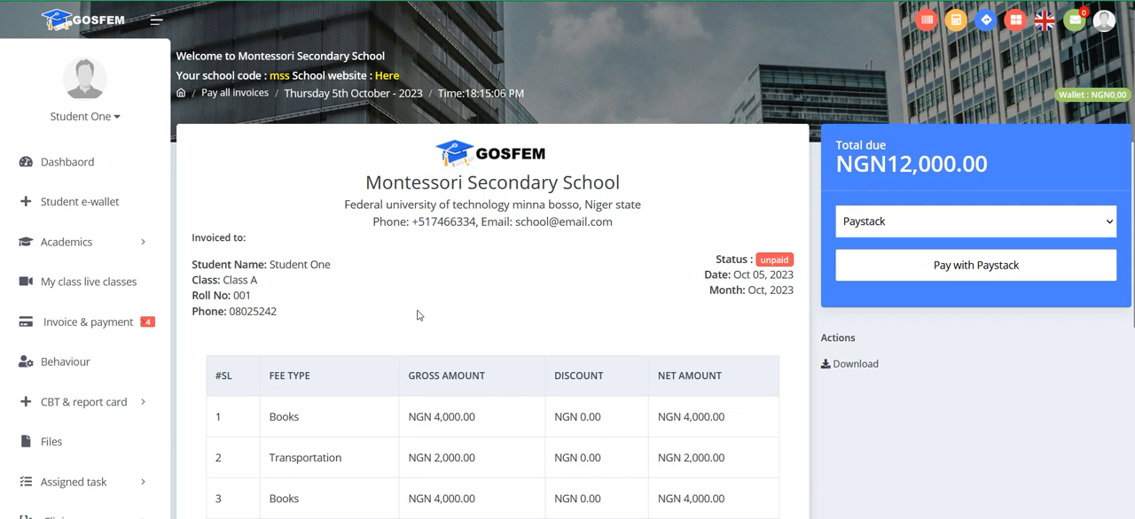